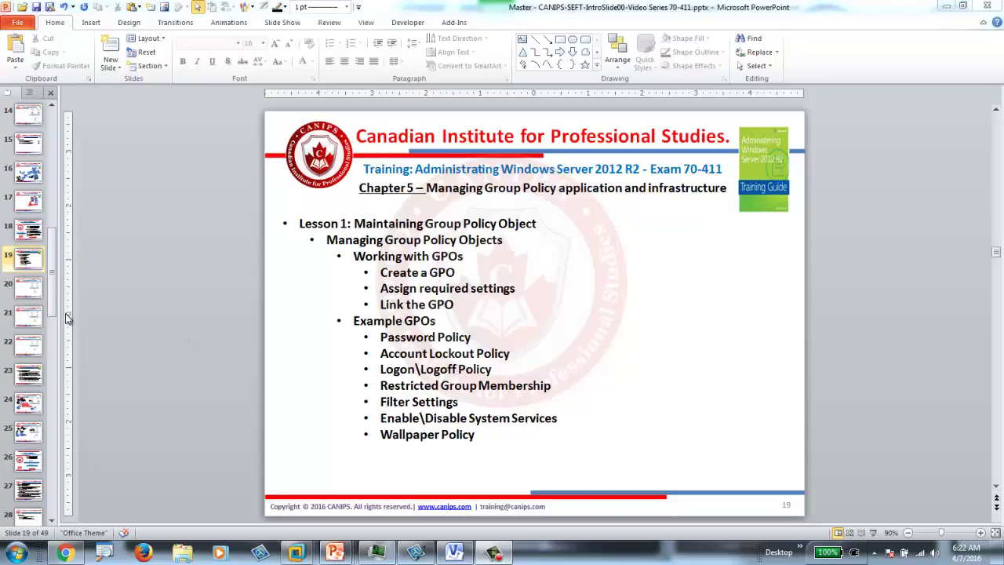
# Step: Draw a pen ink mark beside the EgreenCL01 laptop on slide 20, then bring up the Egreensrv01 VM
pyautogui.click(26, 291)
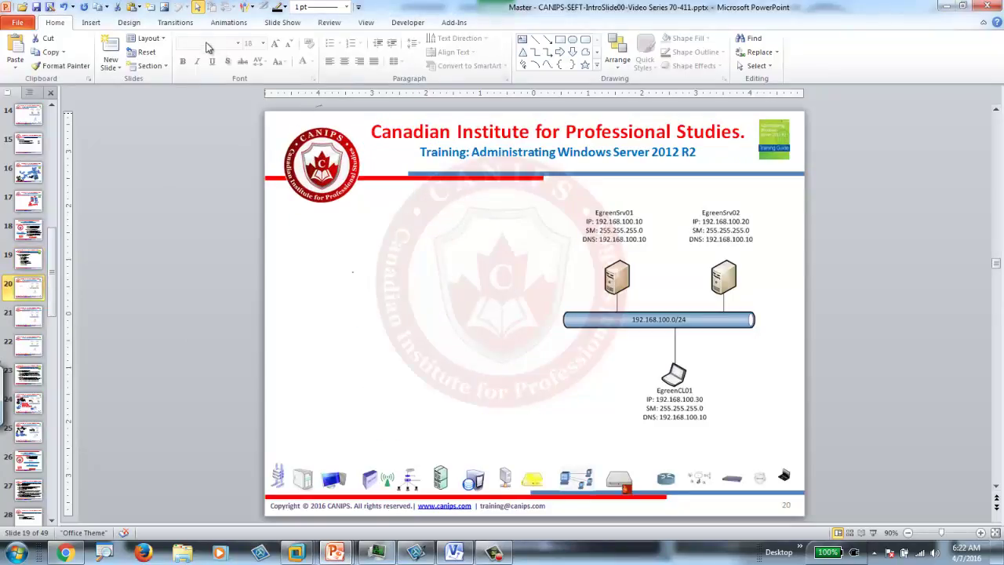
pyautogui.click(246, 8)
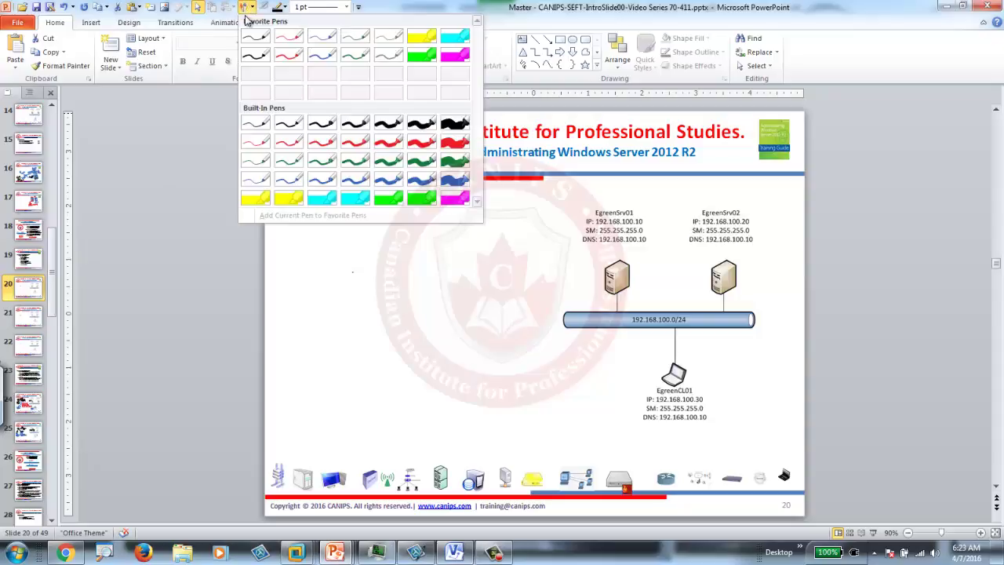
pyautogui.click(257, 55)
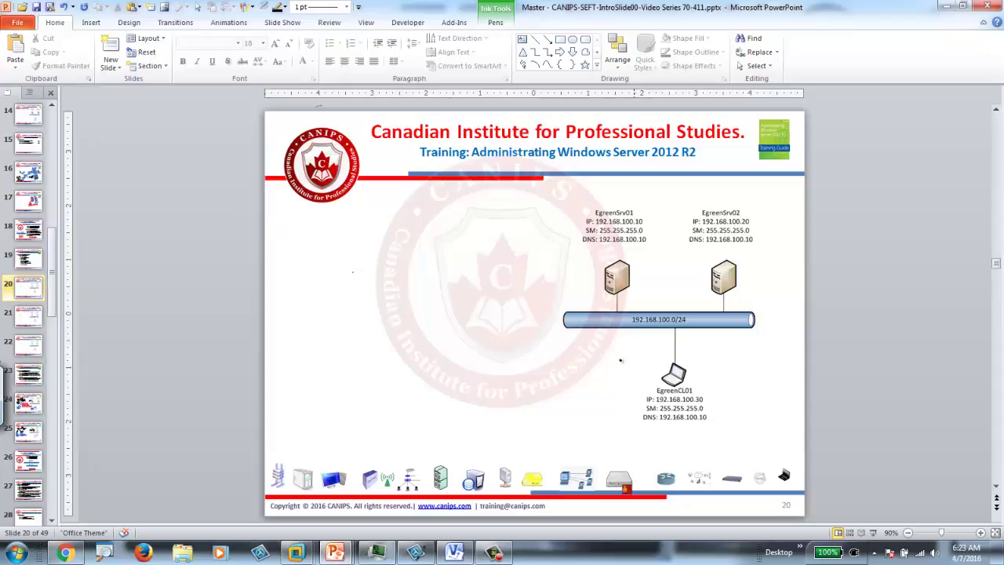
pyautogui.moveTo(632, 364)
pyautogui.mouseDown()
pyautogui.moveTo(652, 375)
pyautogui.moveTo(648, 366)
pyautogui.mouseUp()
pyautogui.click(296, 554)
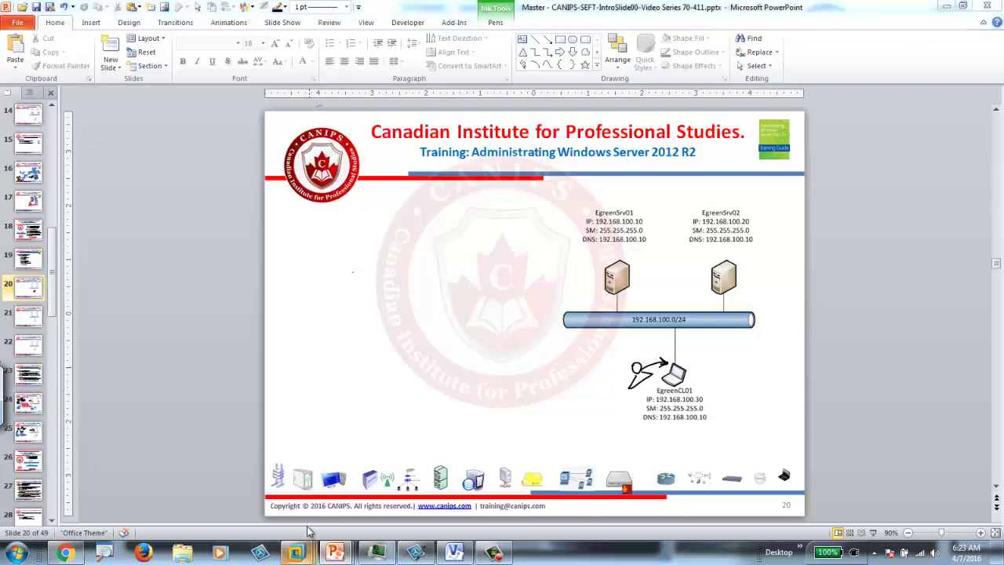
# Step: On Egreensrv01, launch Group Policy Management from Server Manager's Tools menu
pyautogui.click(237, 487)
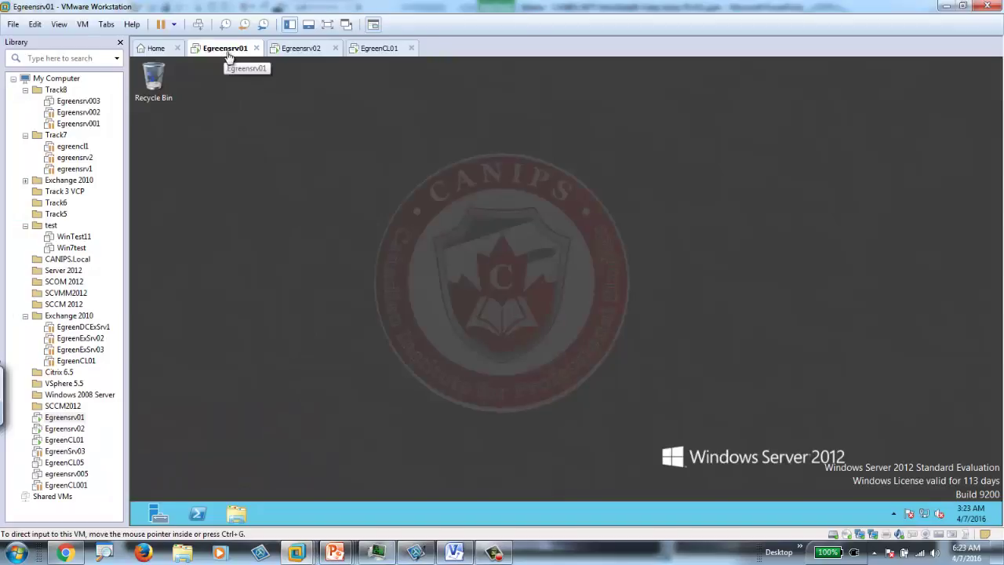
pyautogui.click(160, 518)
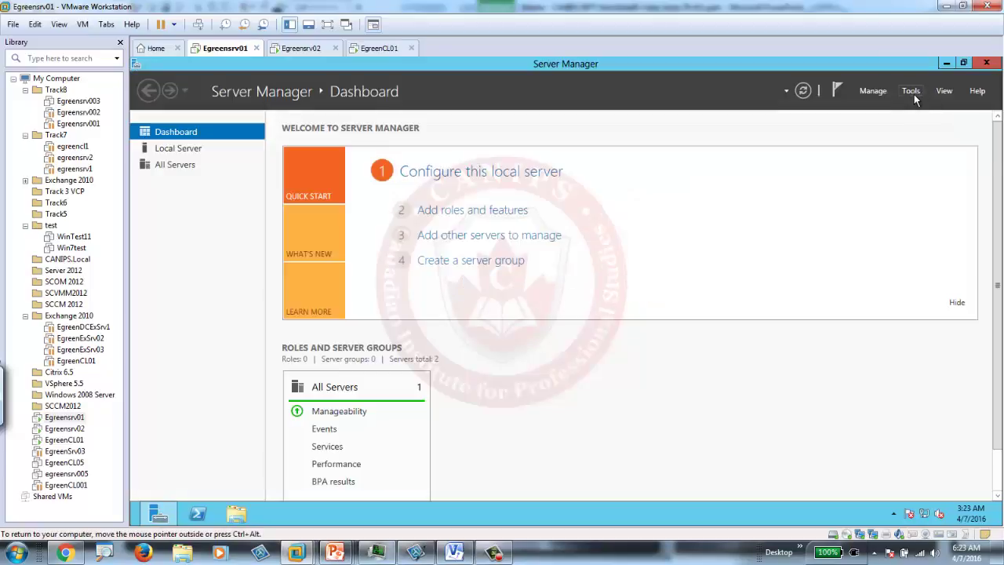
pyautogui.click(913, 93)
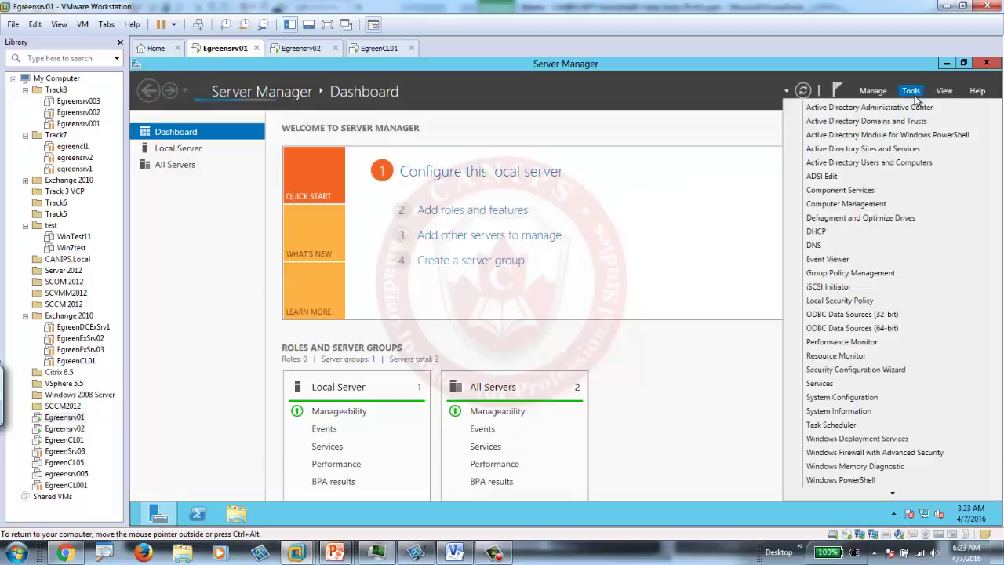
pyautogui.click(863, 274)
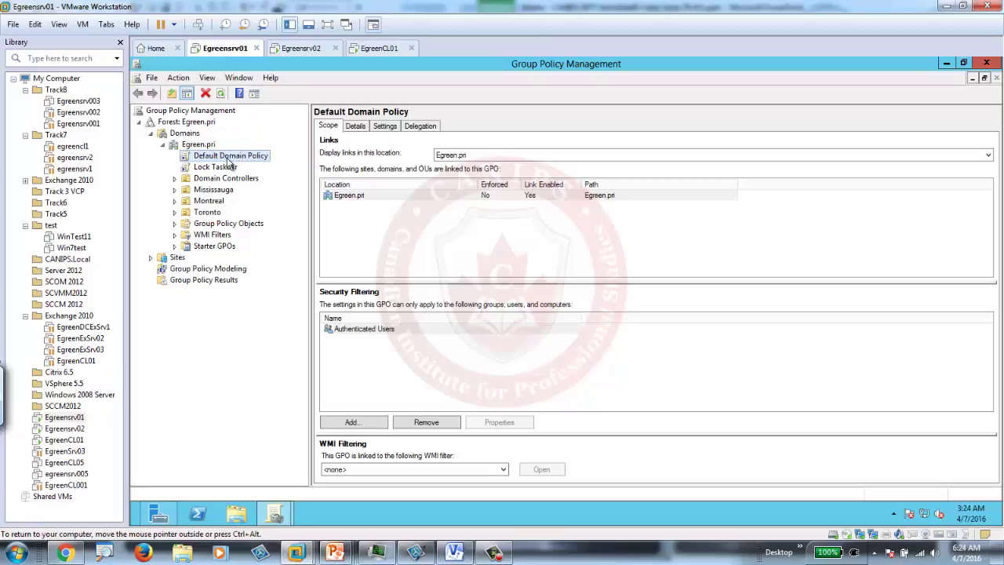
# Step: Edit the Default Domain Policy and drill down to Security Settings > Account Policies > Account Lockout Policy
pyautogui.rightClick(228, 161)
pyautogui.click(259, 166)
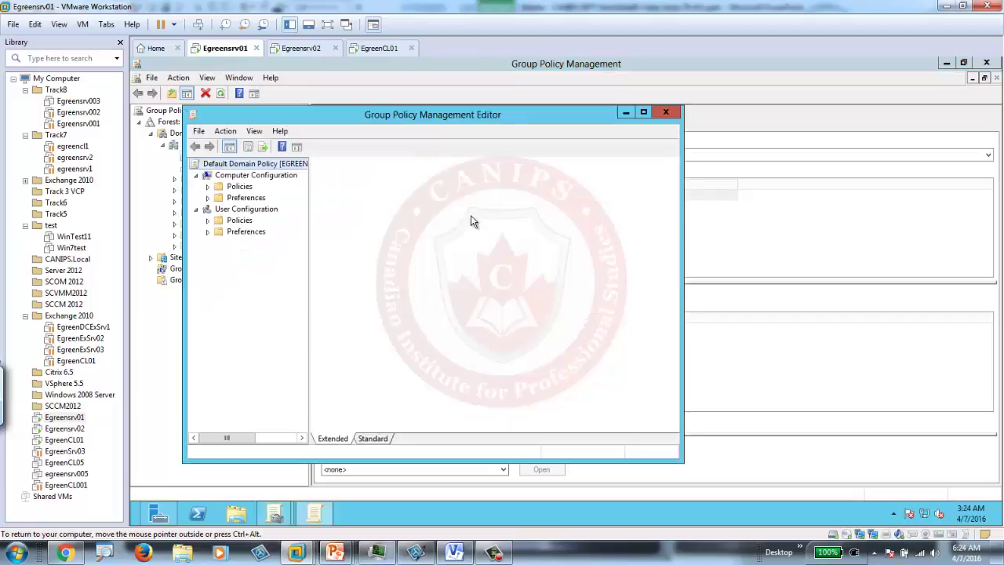
pyautogui.click(208, 187)
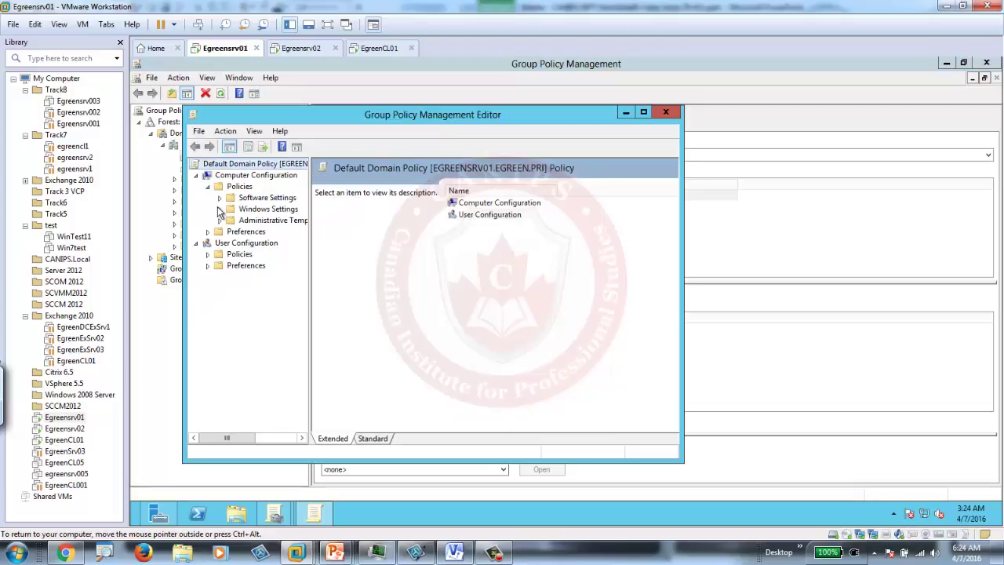
pyautogui.click(221, 209)
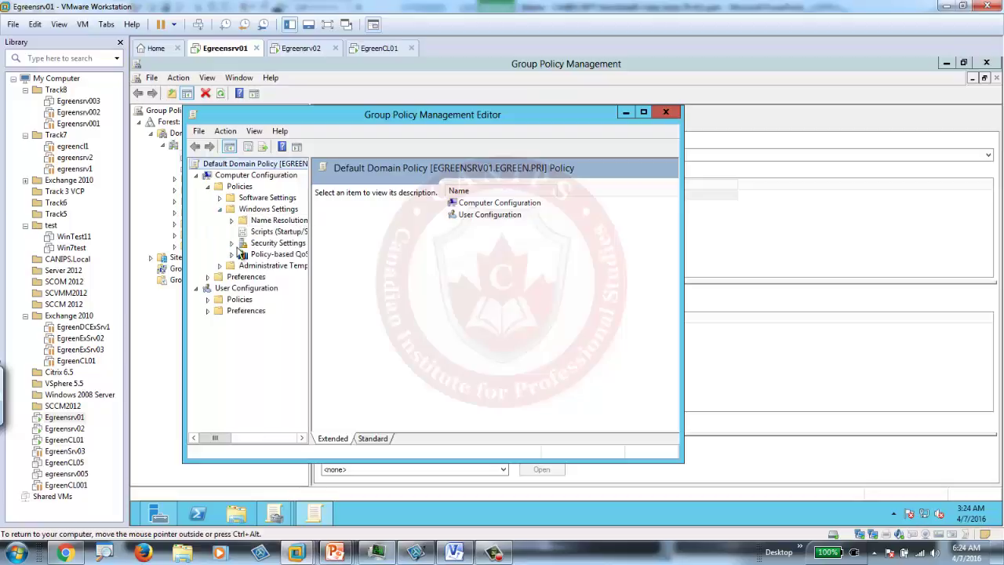
pyautogui.click(232, 243)
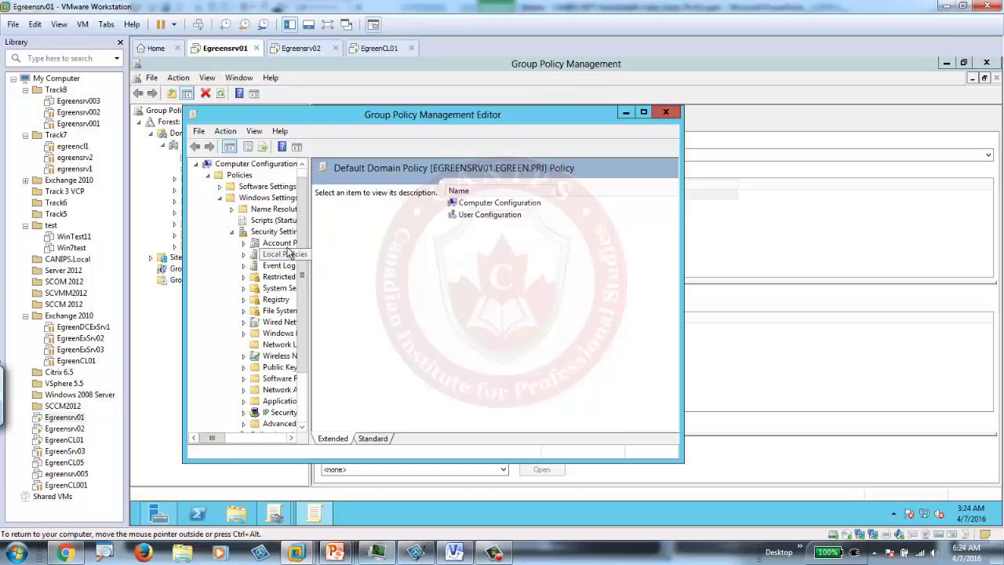
pyautogui.click(284, 244)
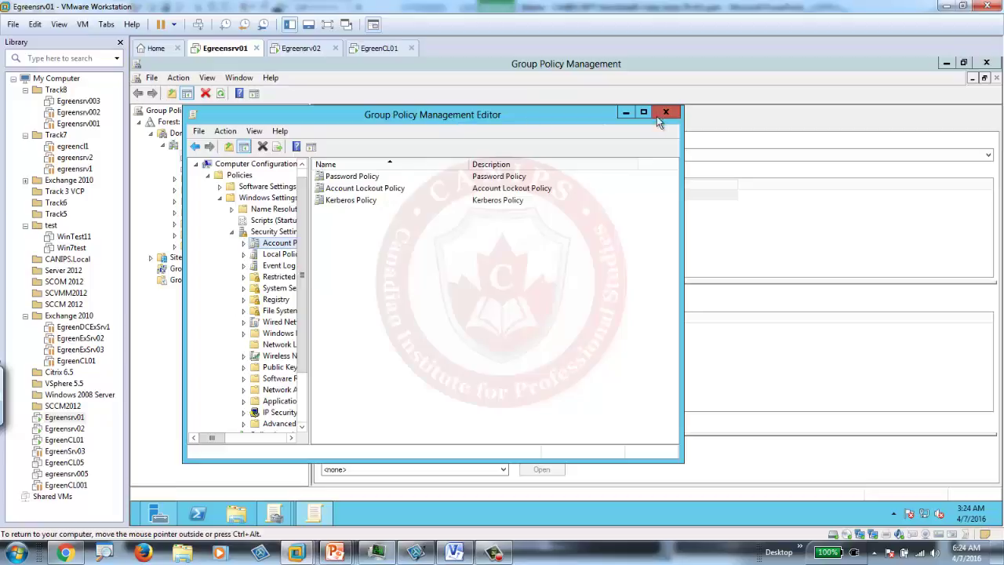
pyautogui.click(643, 113)
pyautogui.doubleClick(297, 138)
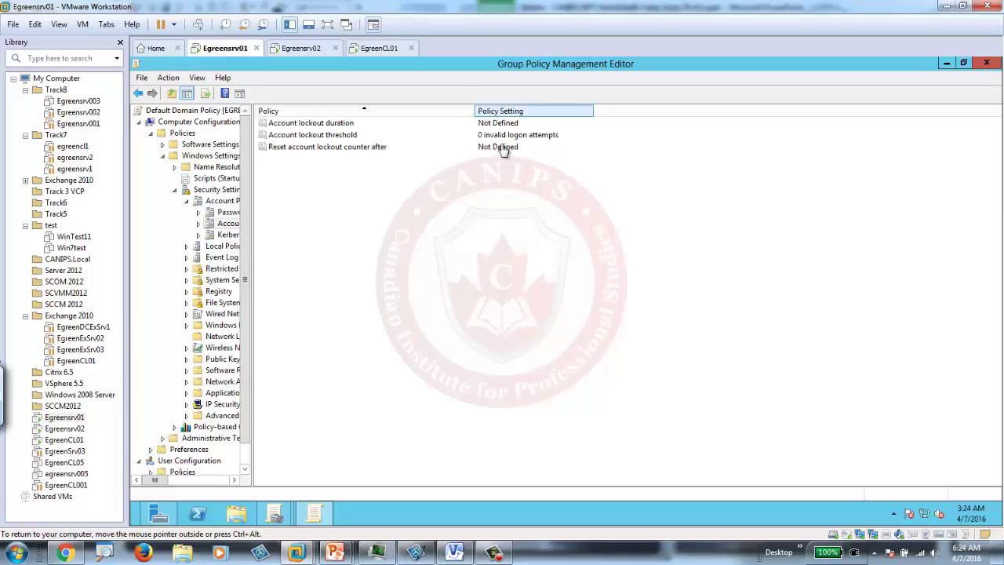
# Step: Log the current user off the EgreenCL01 client
pyautogui.click(392, 48)
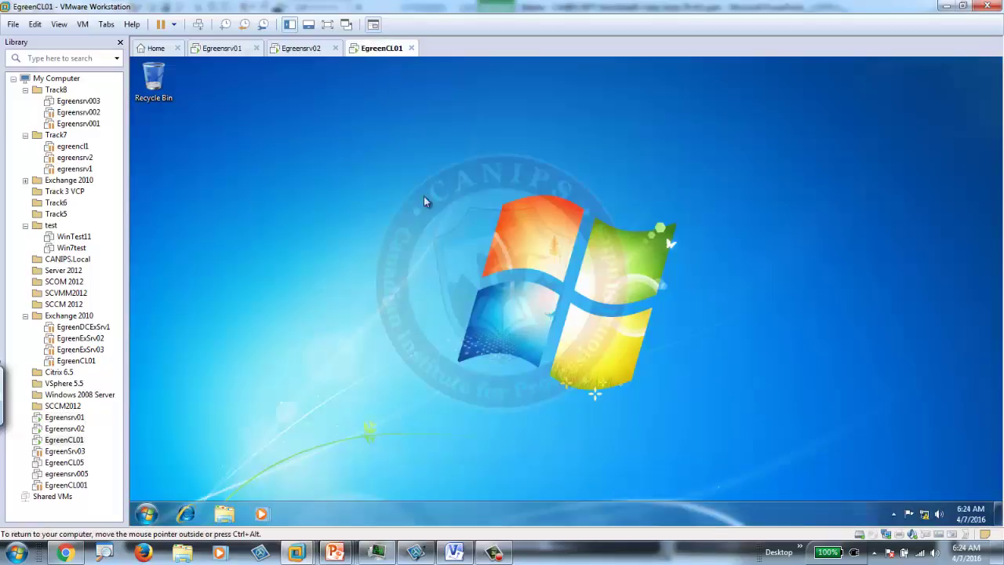
pyautogui.click(146, 514)
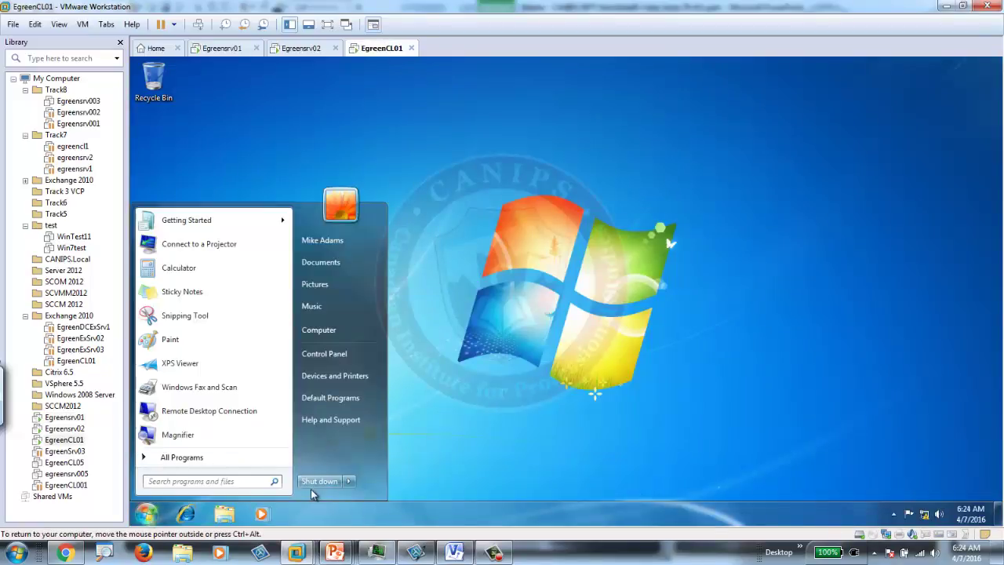
pyautogui.click(351, 482)
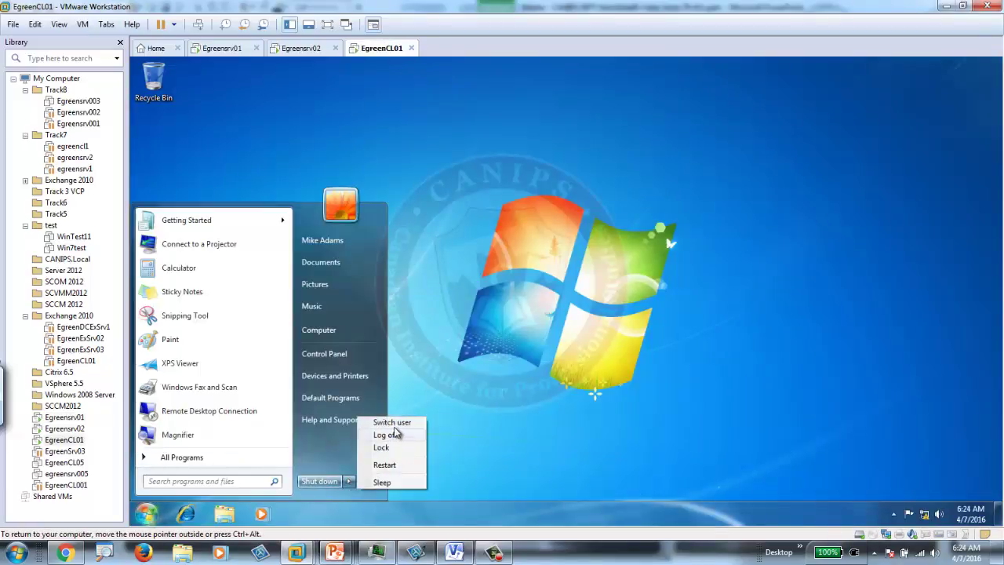
pyautogui.click(384, 437)
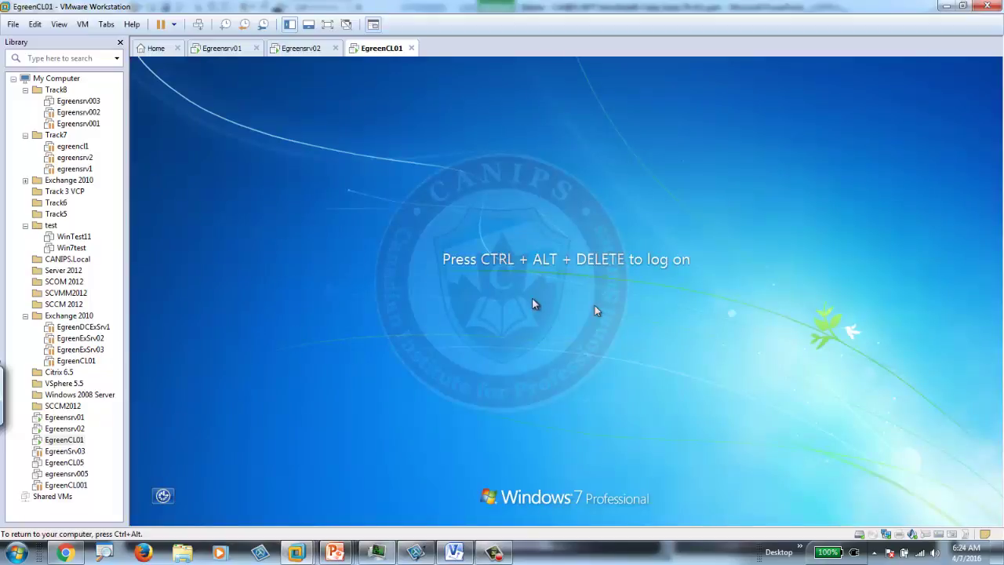
# Step: Submit several wrong passwords at the logon screen, dismissing each error, then sign back in
pyautogui.click(198, 24)
pyautogui.click(562, 360)
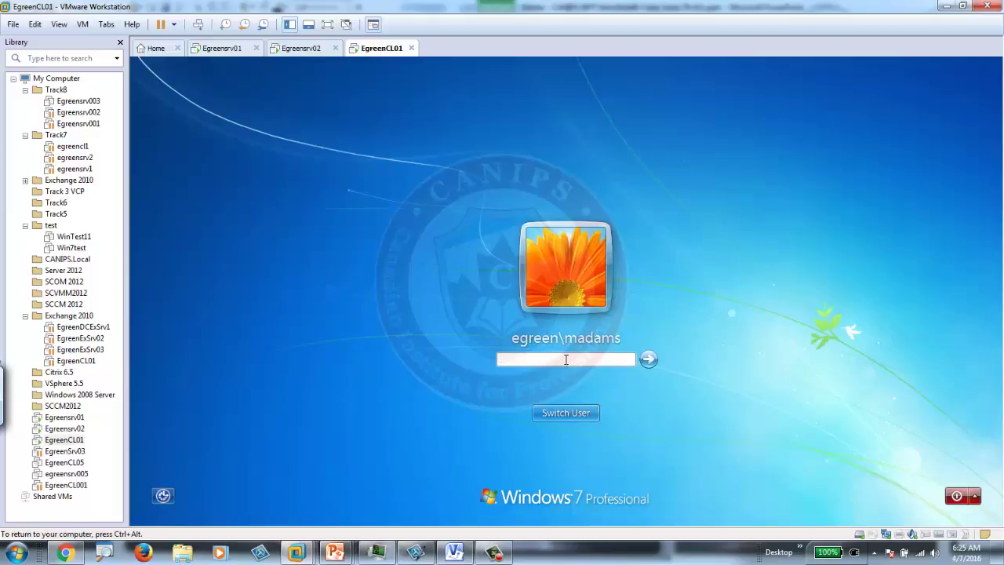
pyautogui.press('Return')
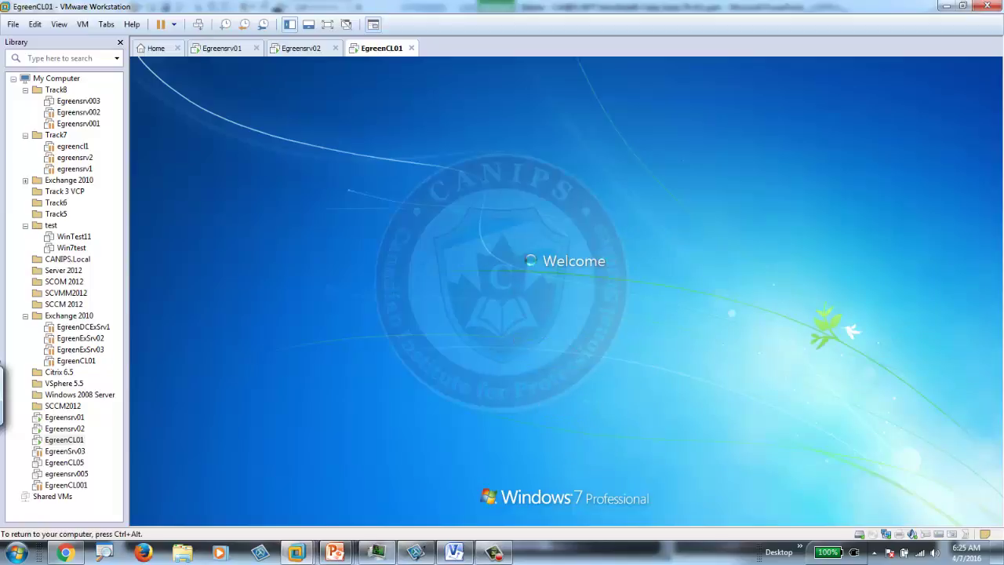
pyautogui.press('Return')
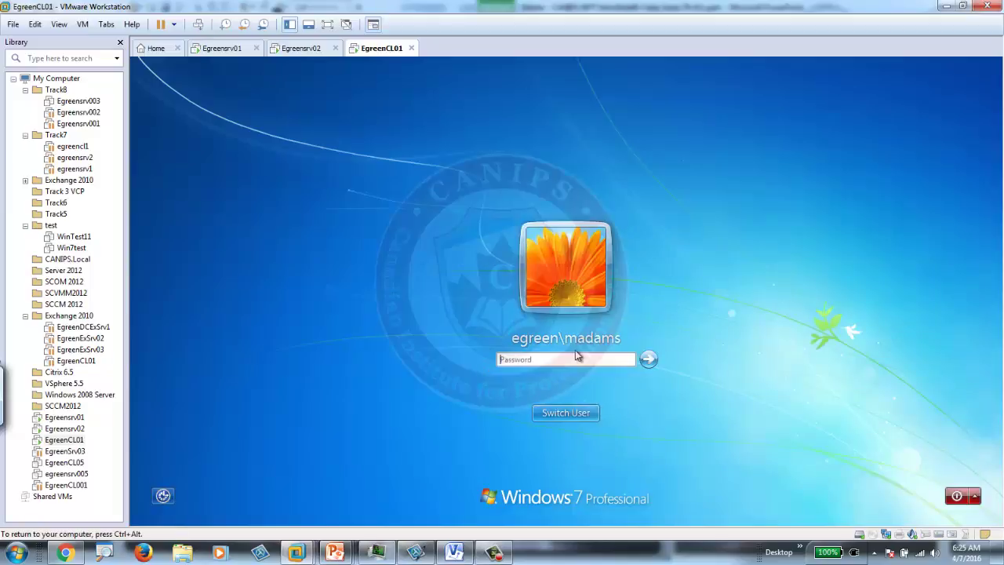
pyautogui.write('Pa$$w0rd')
pyautogui.press('Return')
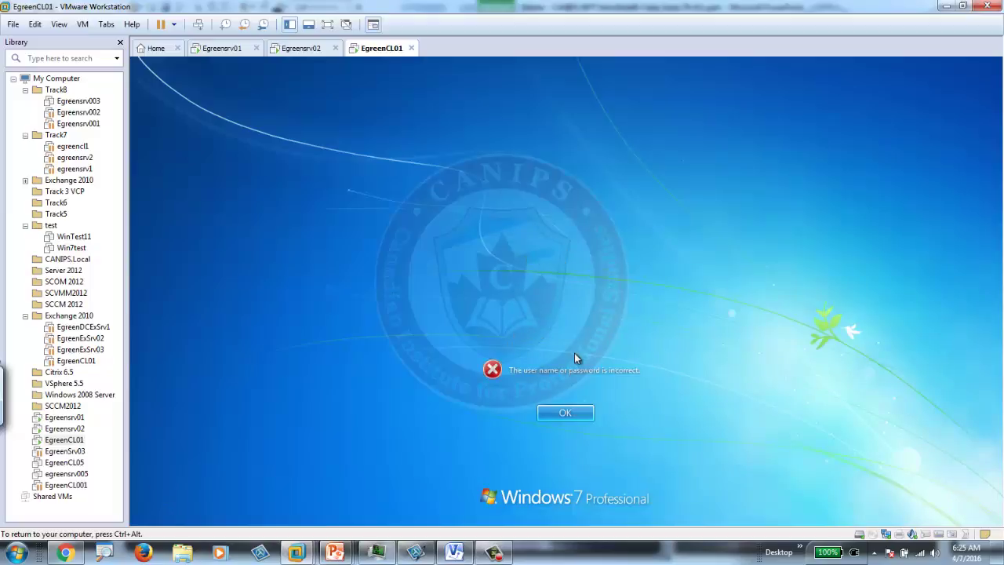
pyautogui.press('Return')
pyautogui.write('Pa$$w0rd')
pyautogui.press('Return')
pyautogui.click(563, 414)
pyautogui.write('Pa$$w0rd')
pyautogui.press('Return')
pyautogui.click(562, 410)
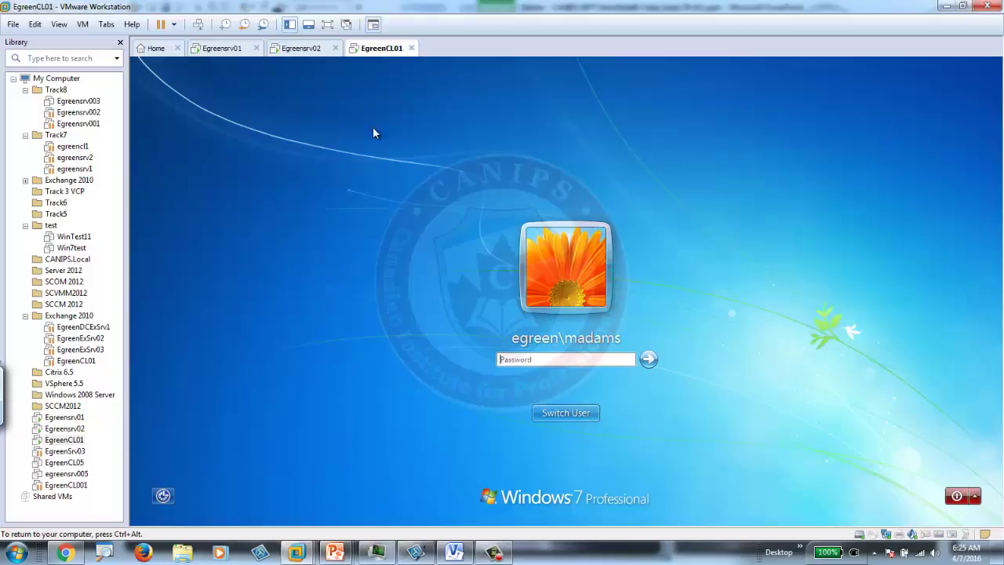
pyautogui.write('Pa')
pyautogui.press('Return')
pyautogui.press('Return')
pyautogui.write('Pa')
pyautogui.press('Return')
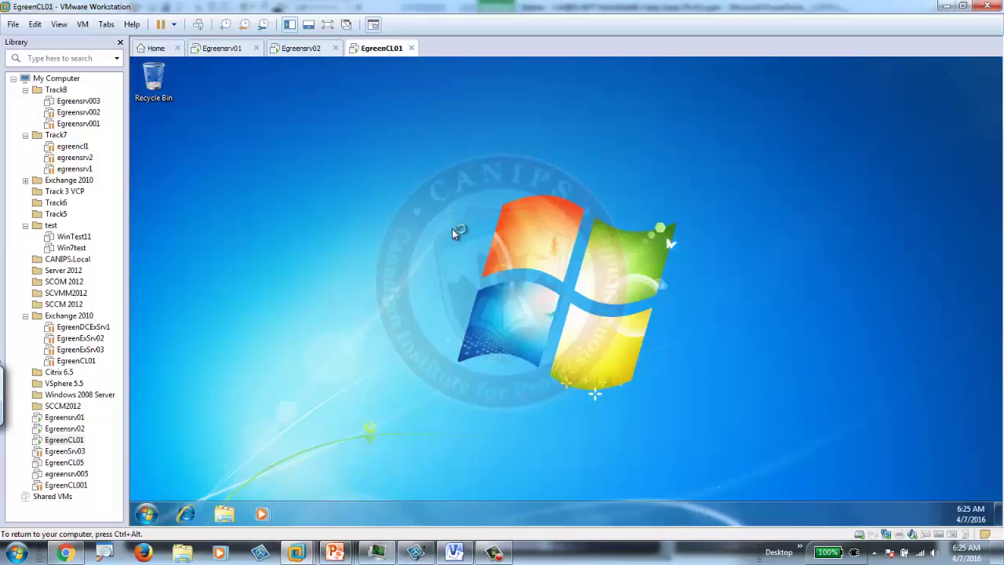
# Step: Change the Account lockout threshold from 0 to 3 and accept the suggested 30-minute duration and reset
pyautogui.click(227, 50)
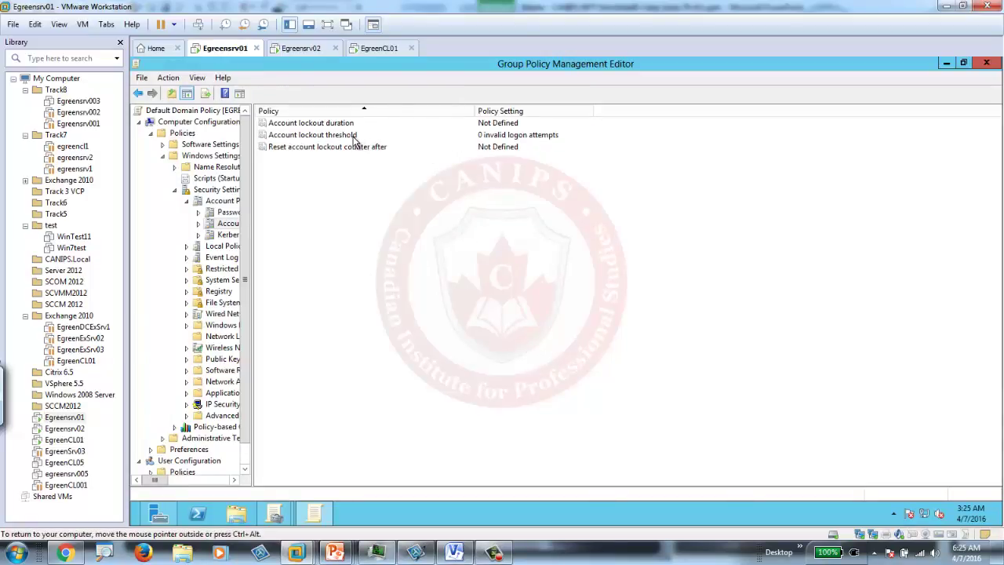
pyautogui.doubleClick(359, 138)
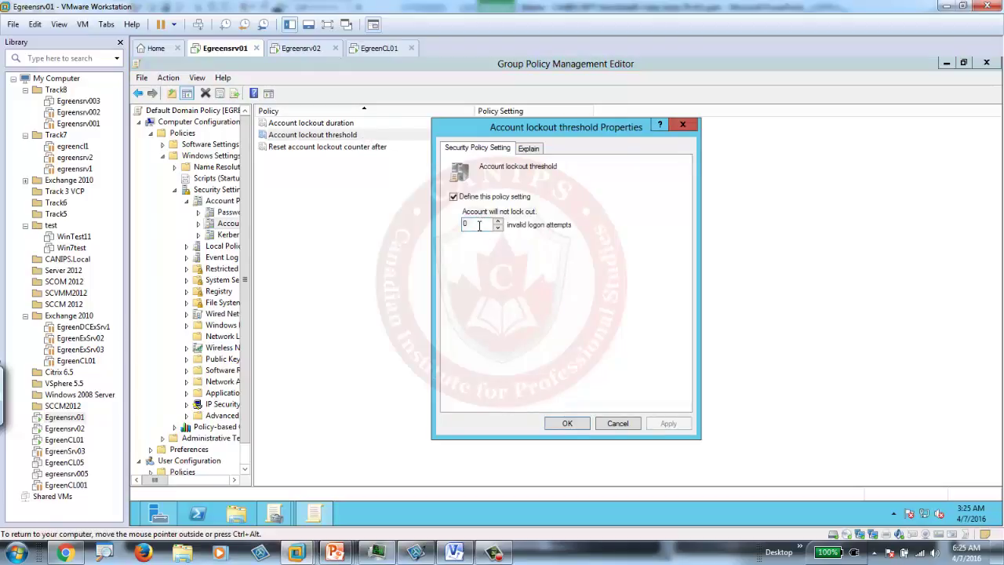
pyautogui.moveTo(479, 226); pyautogui.dragTo(453, 233)
pyautogui.write('3')
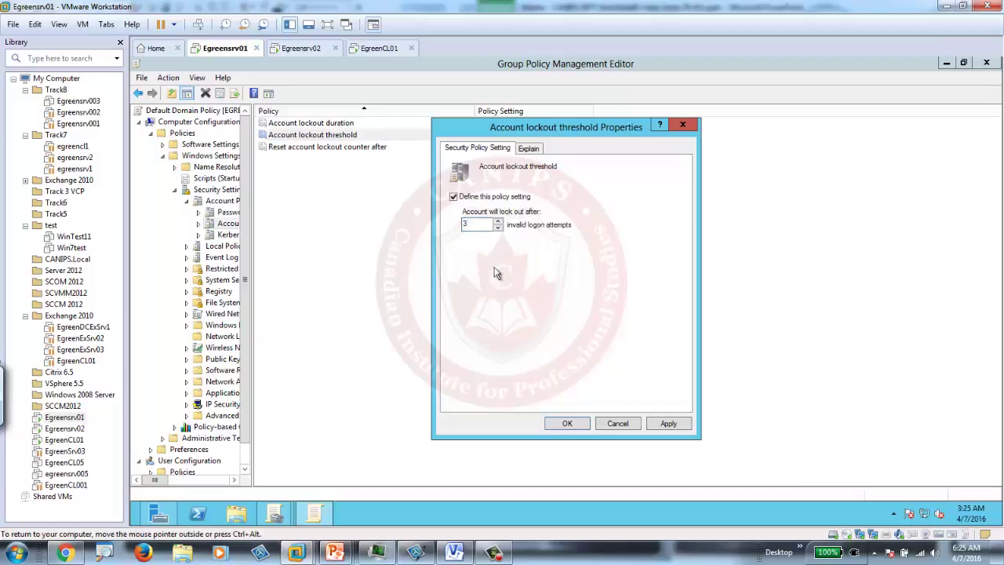
pyautogui.click(668, 423)
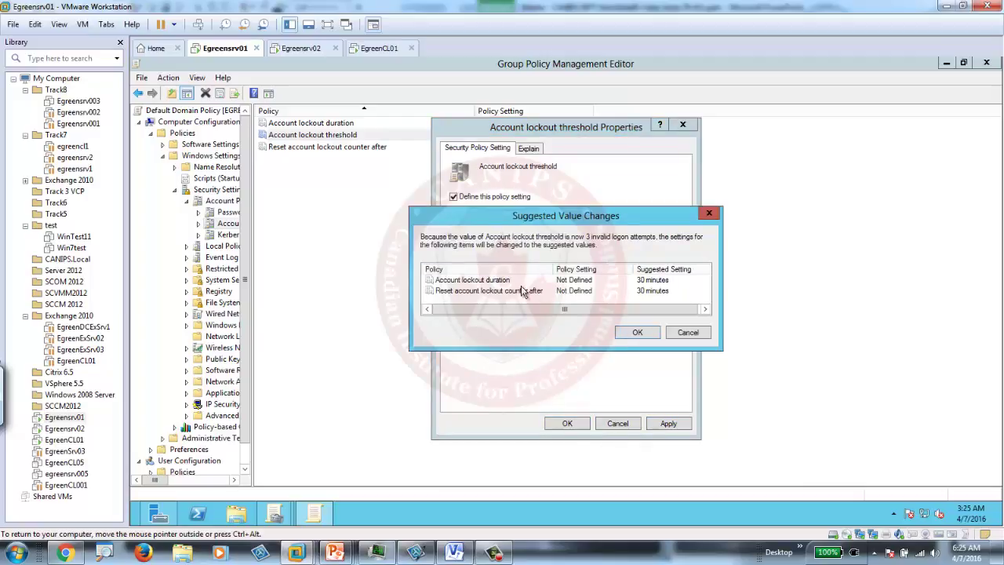
pyautogui.click(637, 334)
pyautogui.click(568, 424)
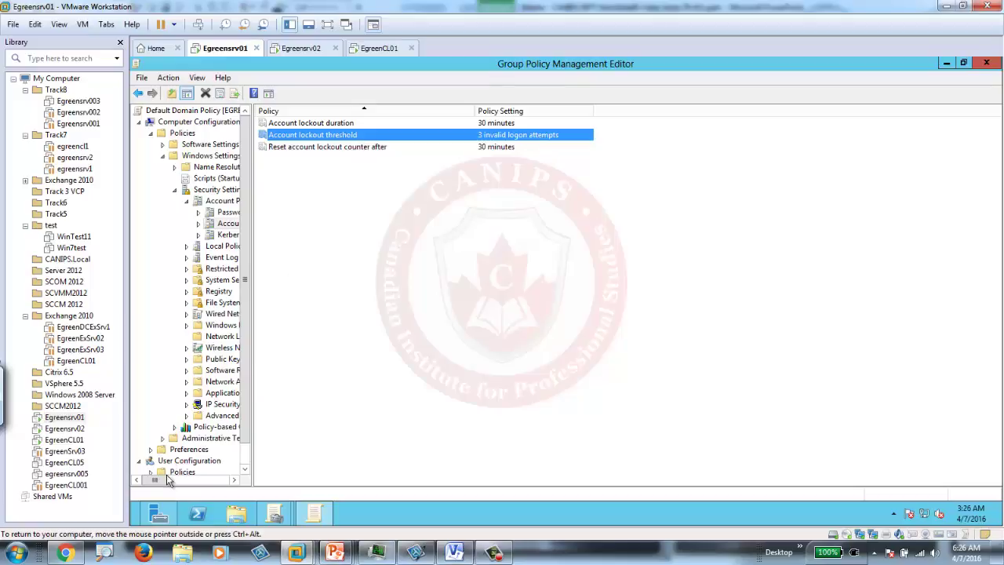
# Step: Open Active Directory Users and Computers and review the Managers user's Account tab
pyautogui.moveTo(135, 524)
pyautogui.click(159, 514)
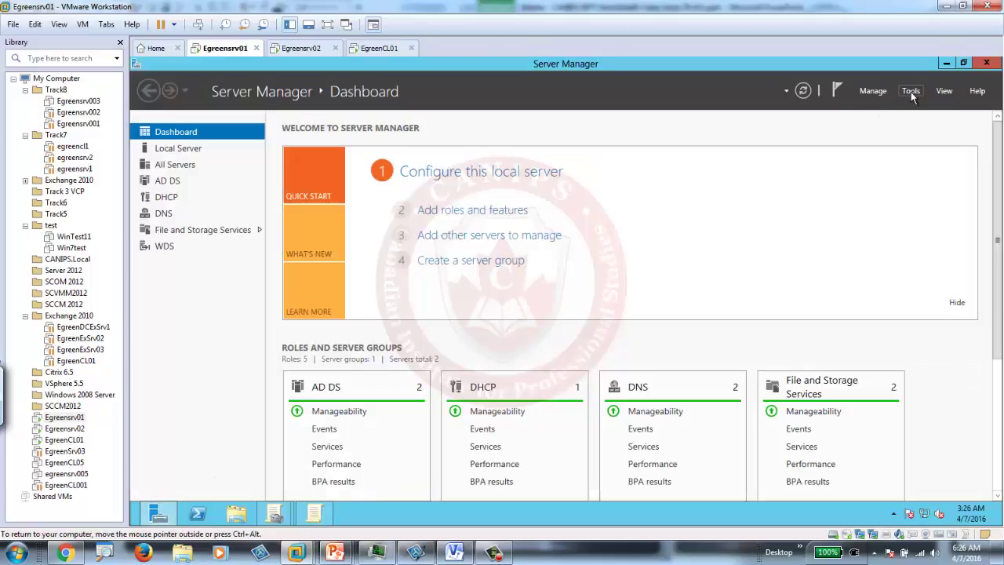
pyautogui.click(911, 92)
pyautogui.click(888, 163)
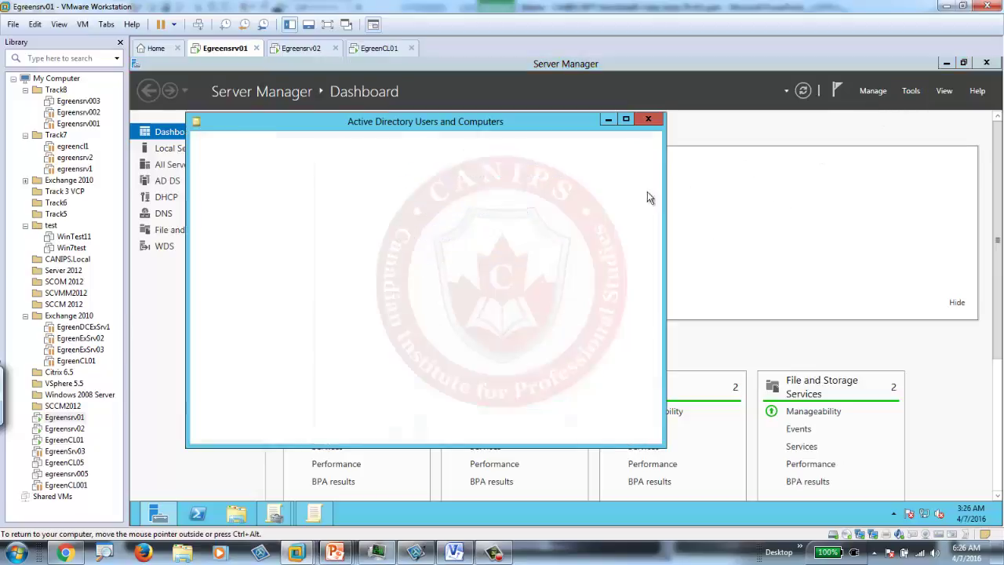
pyautogui.doubleClick(353, 184)
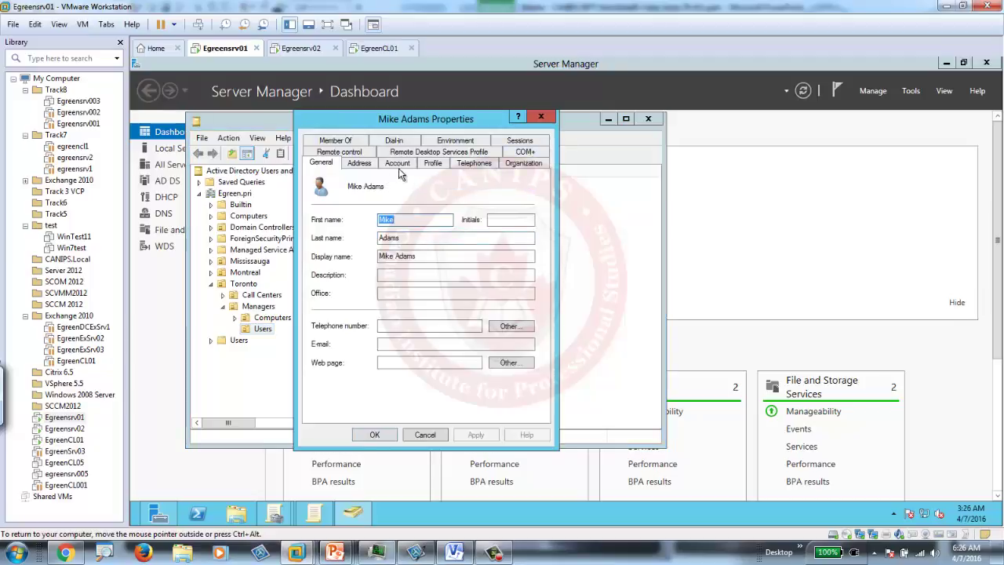
pyautogui.click(397, 164)
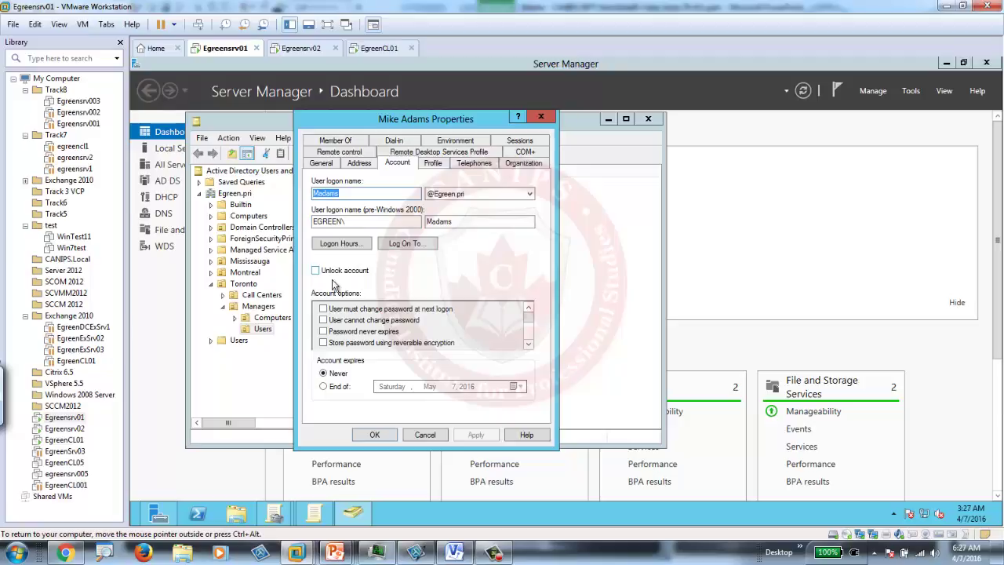
pyautogui.click(540, 116)
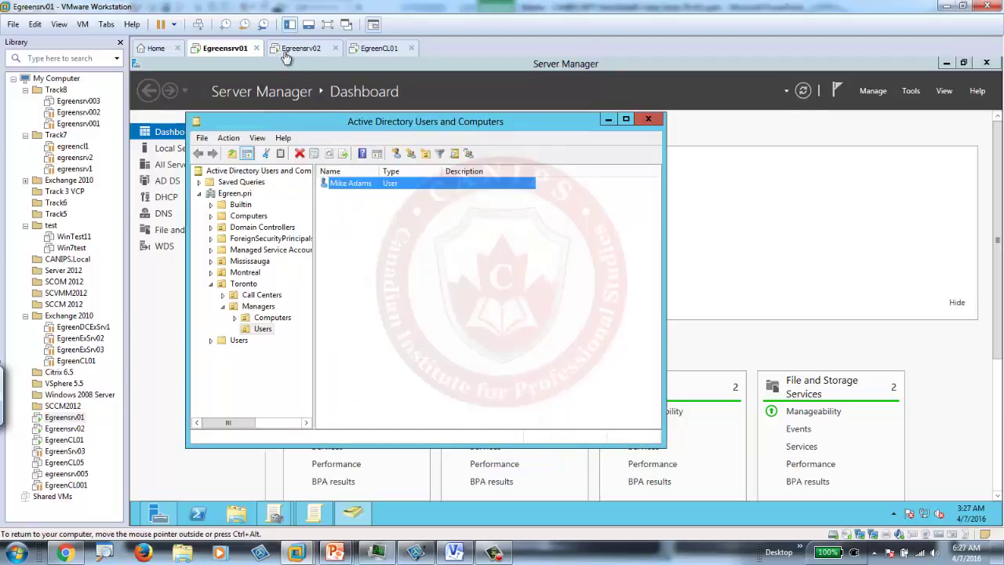
# Step: Return to the Group Policy Management Editor, dismiss the colour-scheme prompt, and close the editor
pyautogui.click(375, 50)
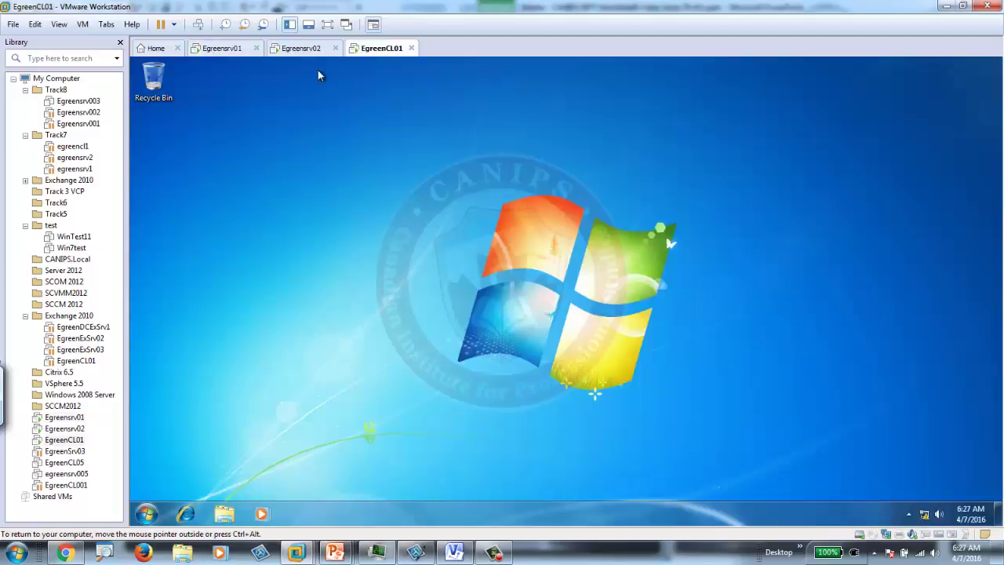
pyautogui.click(240, 50)
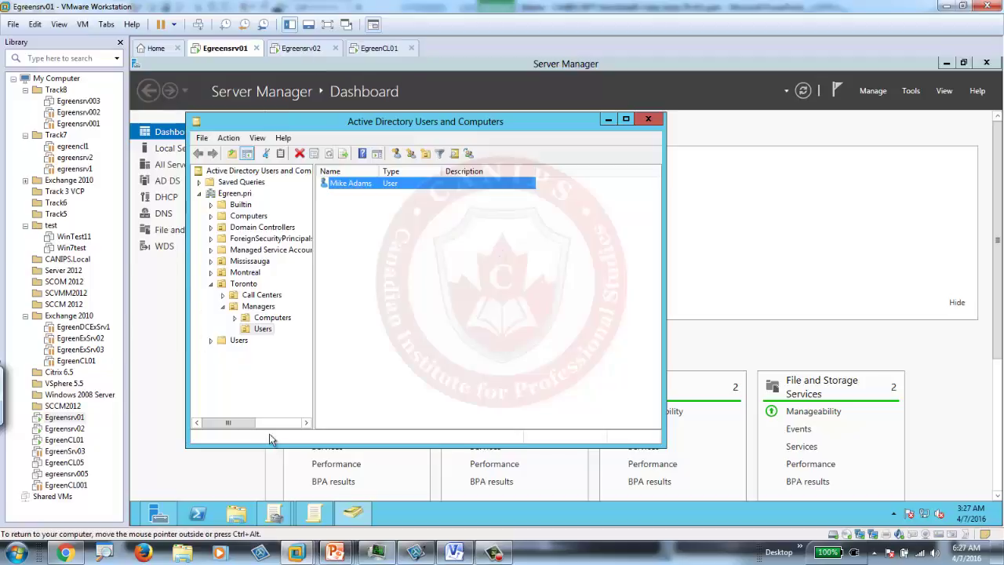
pyautogui.click(316, 514)
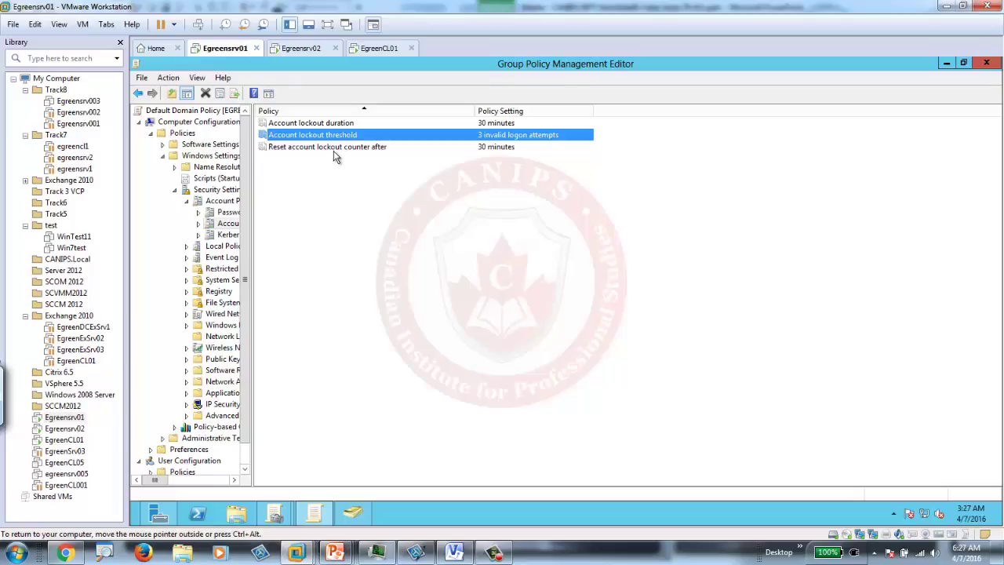
pyautogui.click(339, 149)
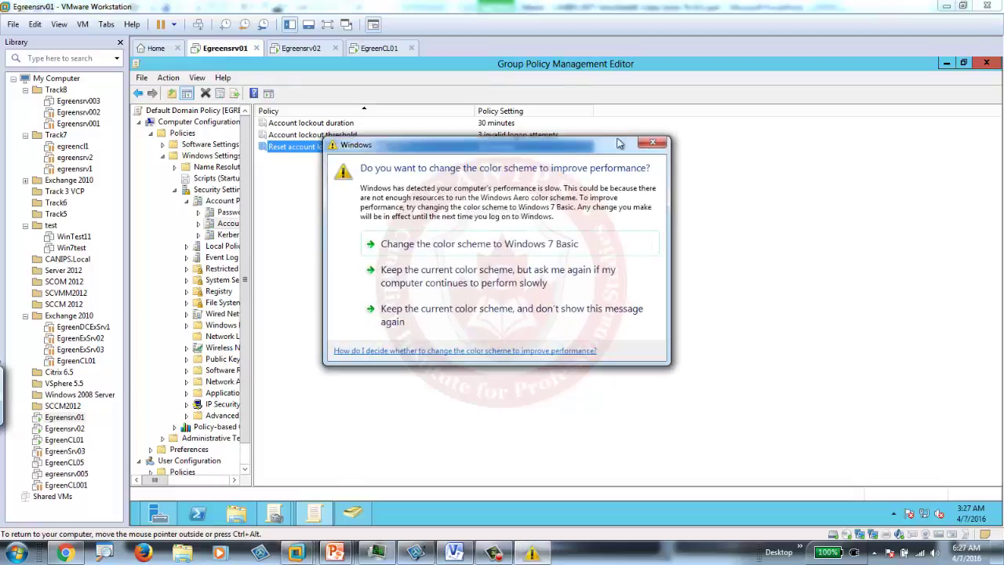
pyautogui.click(652, 142)
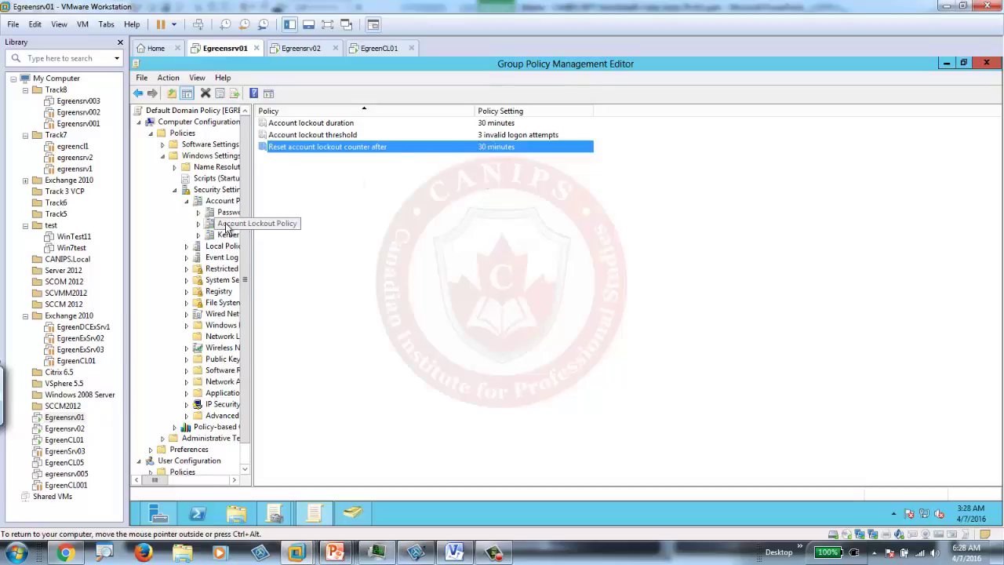
pyautogui.click(987, 63)
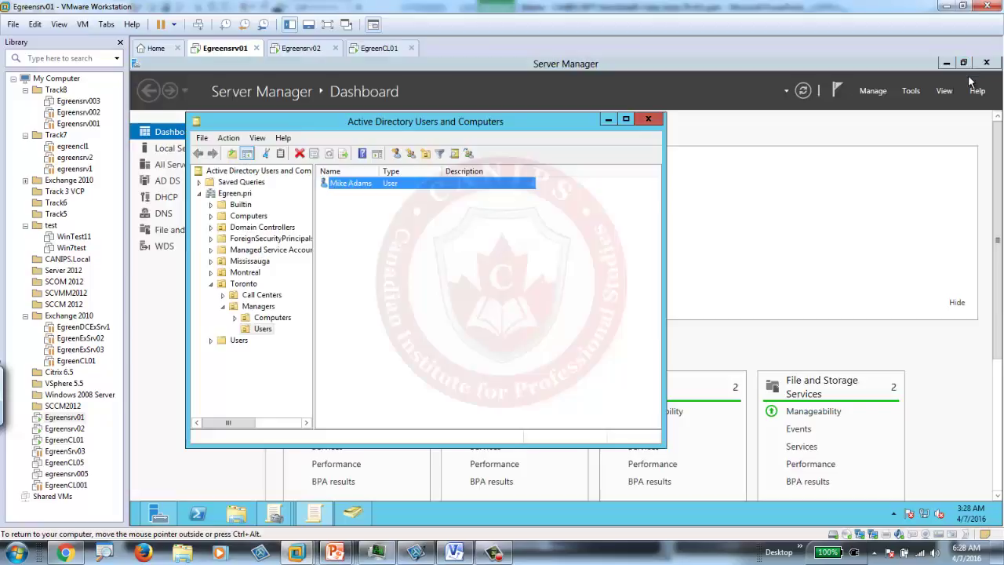
# Step: Run gpupdate on the EgreenCL01 client to refresh its group policy
pyautogui.click(710, 208)
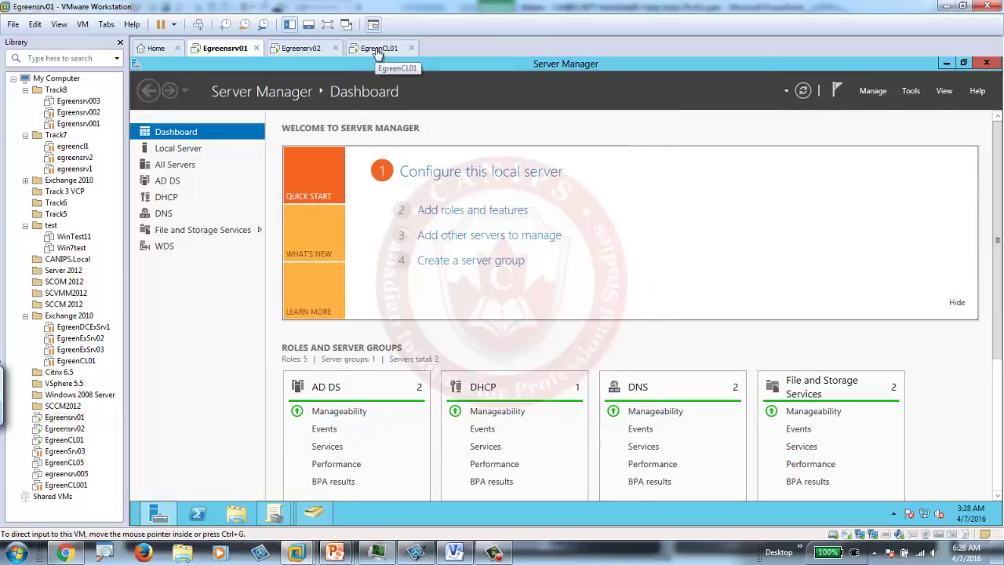
pyautogui.click(380, 49)
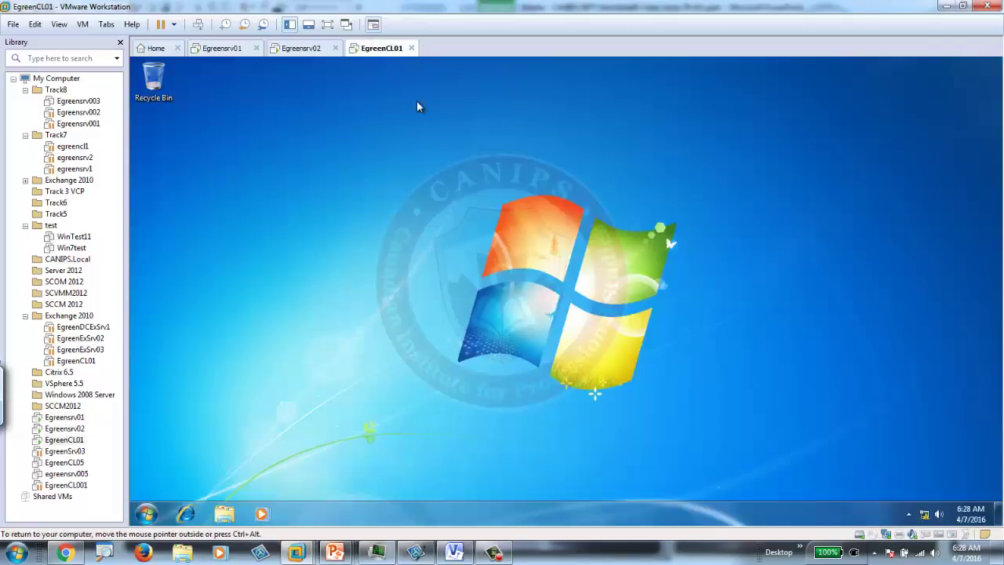
pyautogui.click(149, 515)
pyautogui.click(204, 479)
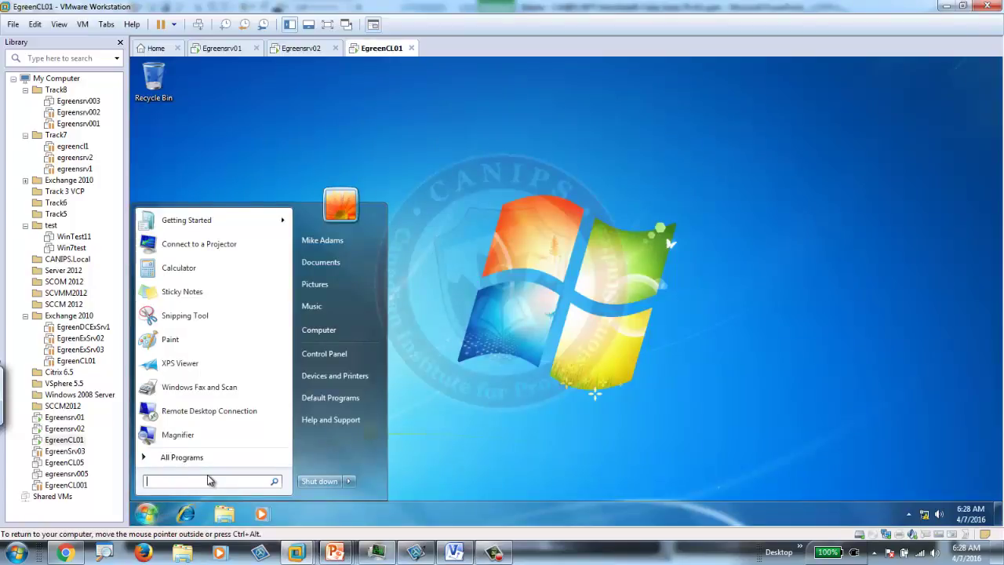
pyautogui.write('gpupdate')
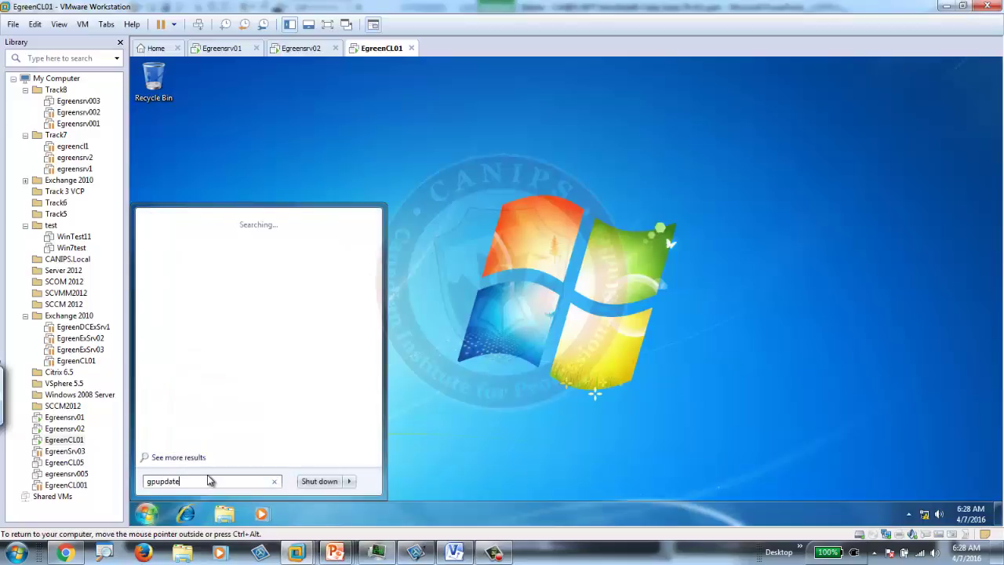
pyautogui.press('Return')
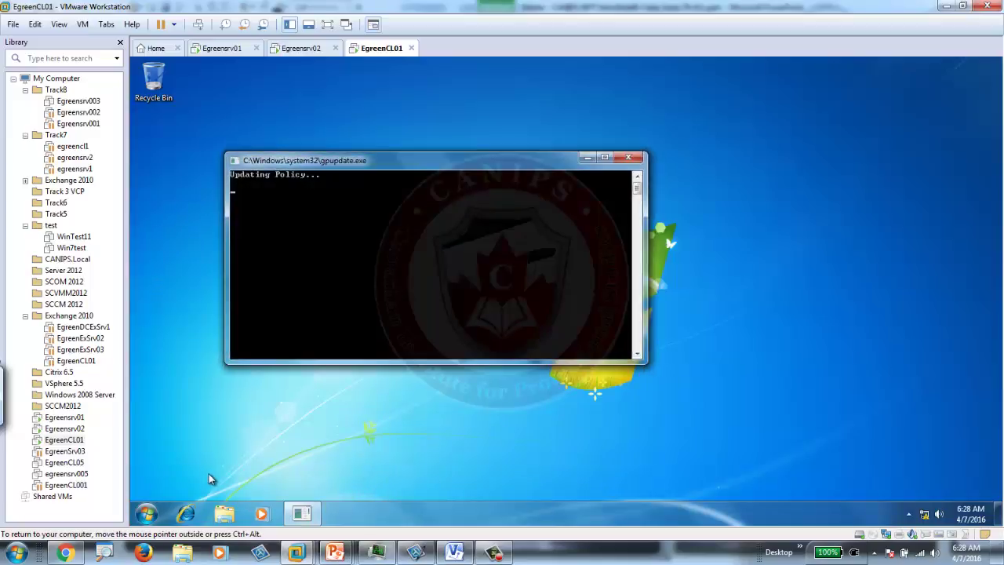
# Step: Run 'net accounts' in a command prompt and snap its window to the left half
pyautogui.click(148, 517)
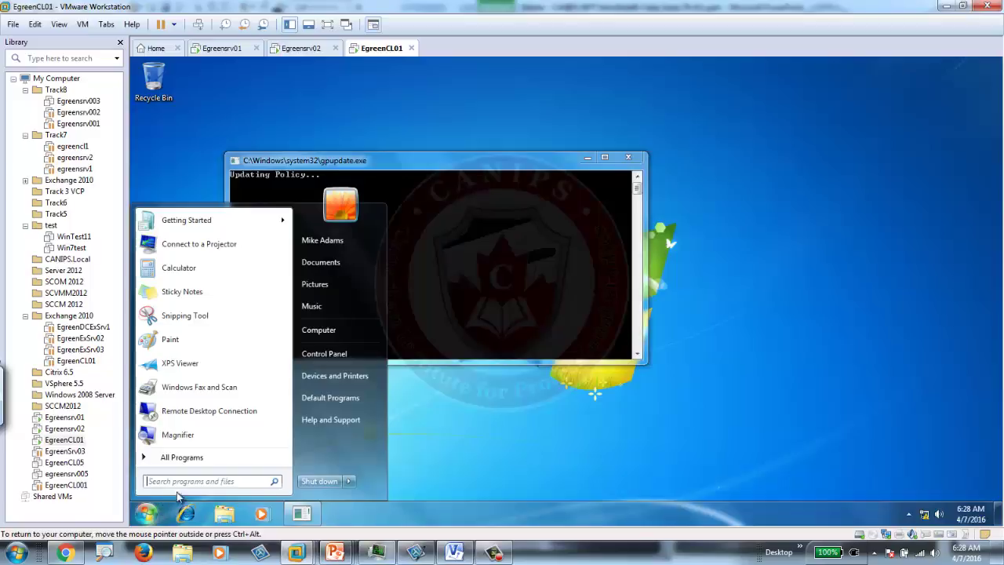
pyautogui.click(225, 481)
pyautogui.write('cmd')
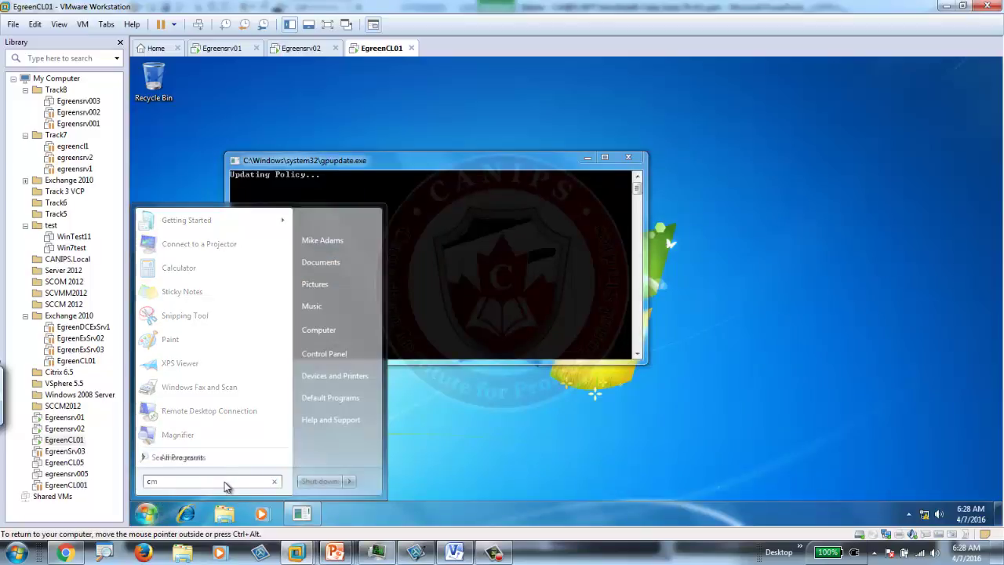
pyautogui.press('Return')
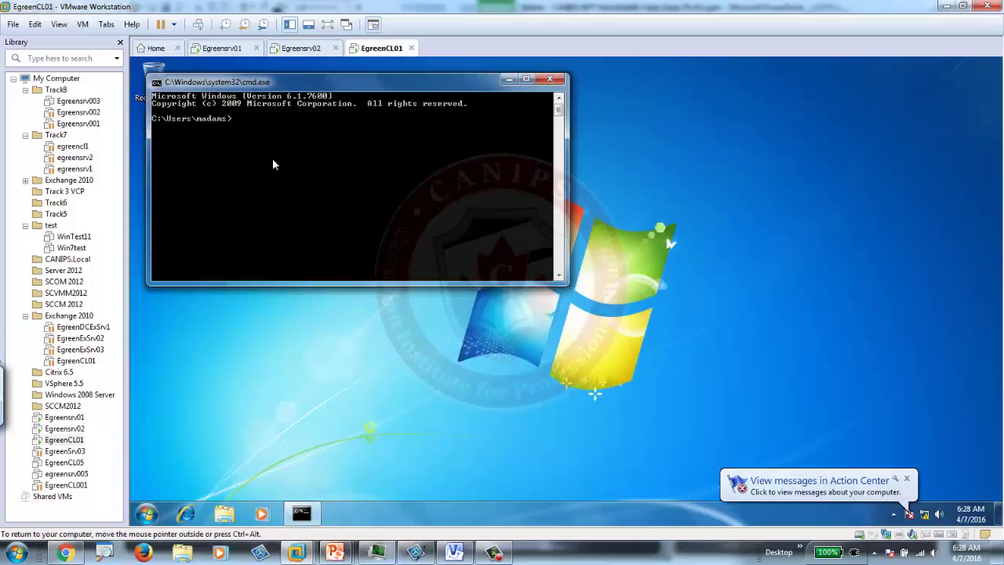
pyautogui.write('net')
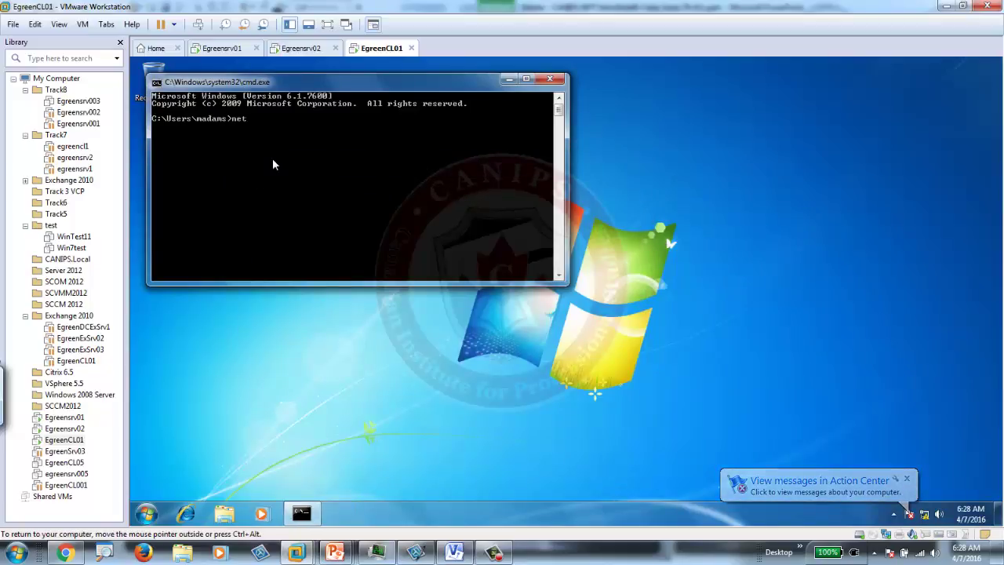
pyautogui.write(' accounts')
pyautogui.press('Return')
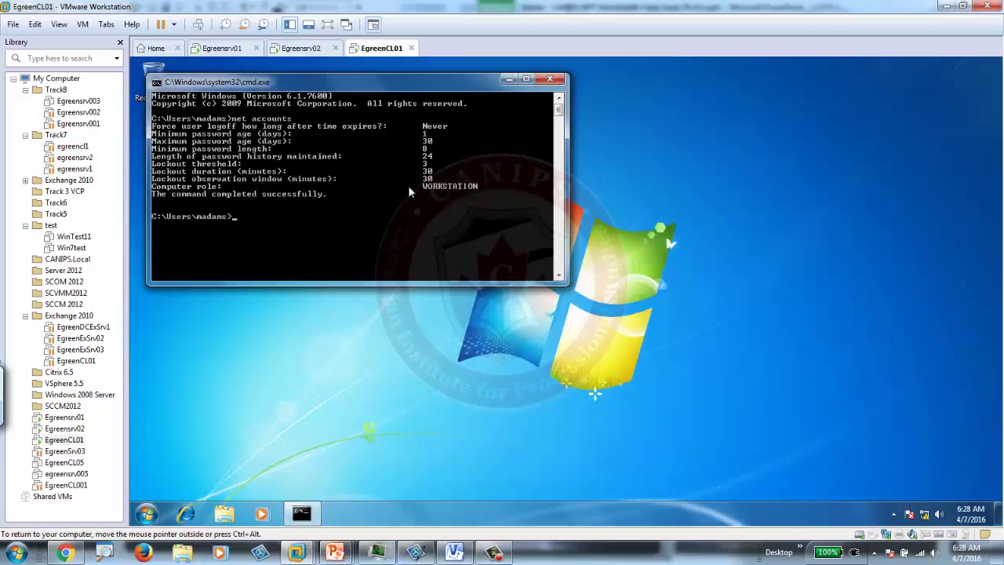
pyautogui.moveTo(369, 86); pyautogui.dragTo(568, 145)
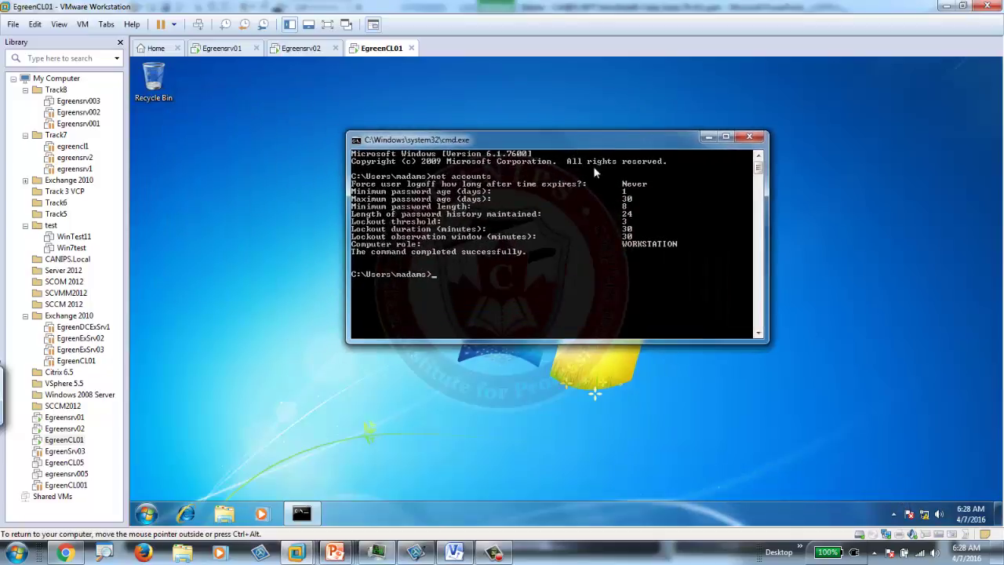
pyautogui.press('super+Left')
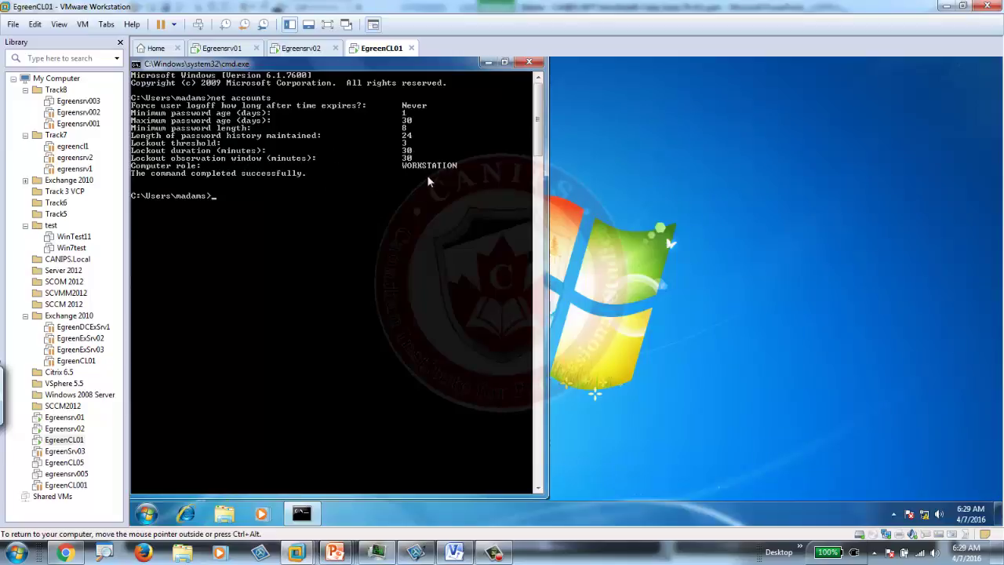
# Step: Log the user off the client and bring up the logon prompt
pyautogui.click(199, 25)
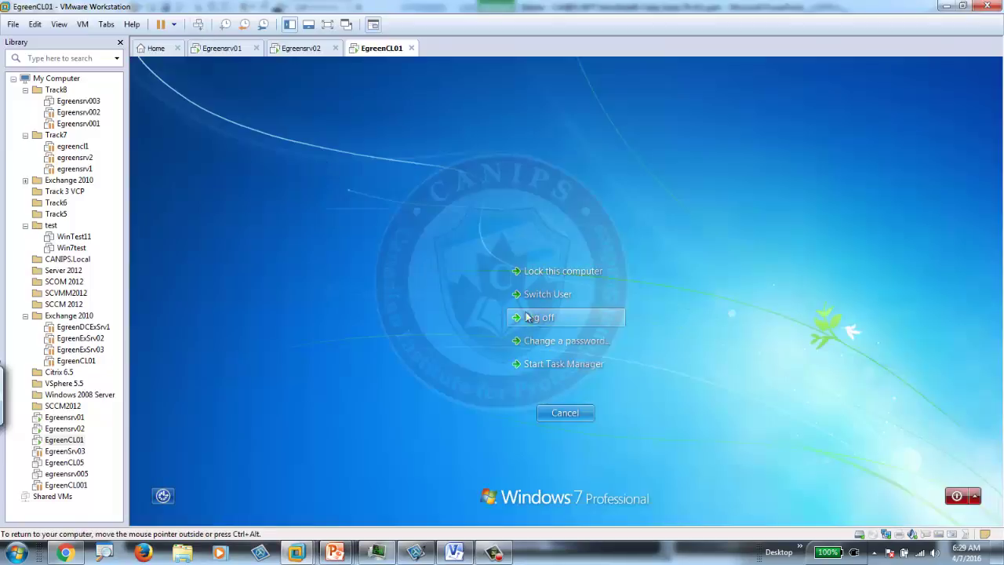
pyautogui.click(549, 338)
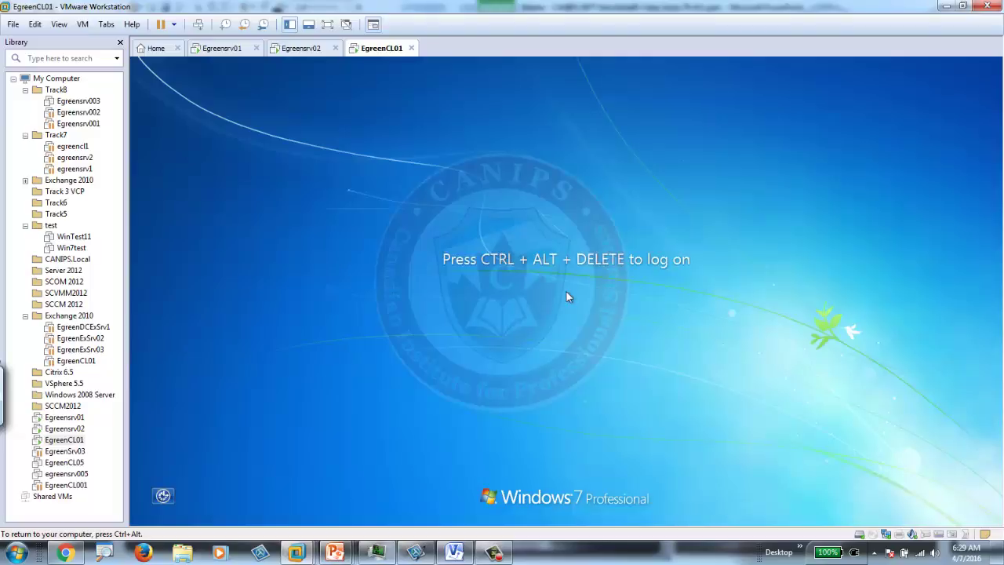
pyautogui.click(198, 24)
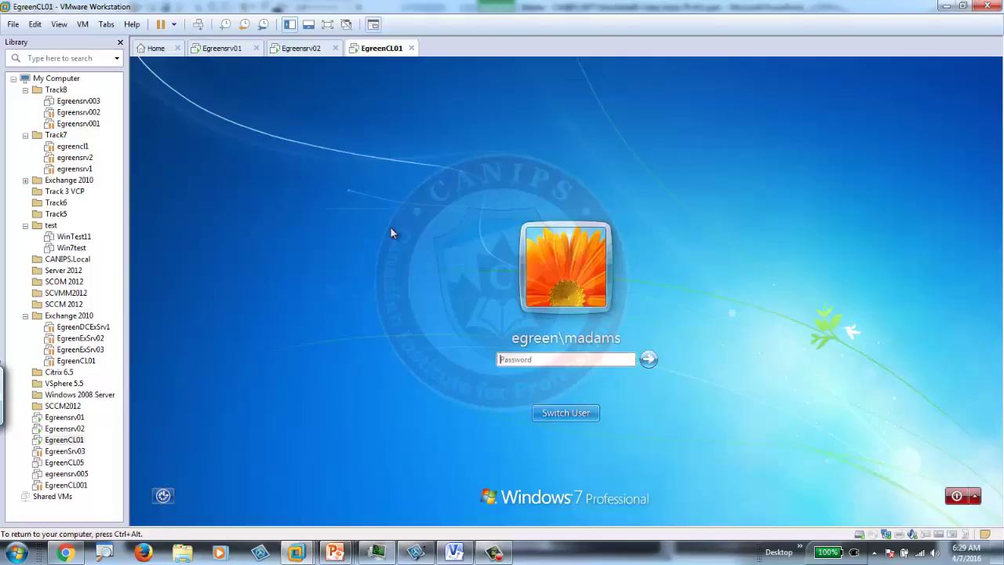
pyautogui.click(562, 362)
# Step: Enter wrong passwords three times until the account-locked-out message appears, then retry once
pyautogui.write('Pa')
pyautogui.press('Return')
pyautogui.press('Return')
pyautogui.write('Pas')
pyautogui.press('Return')
pyautogui.press('Return')
pyautogui.write('Pas')
pyautogui.press('Return')
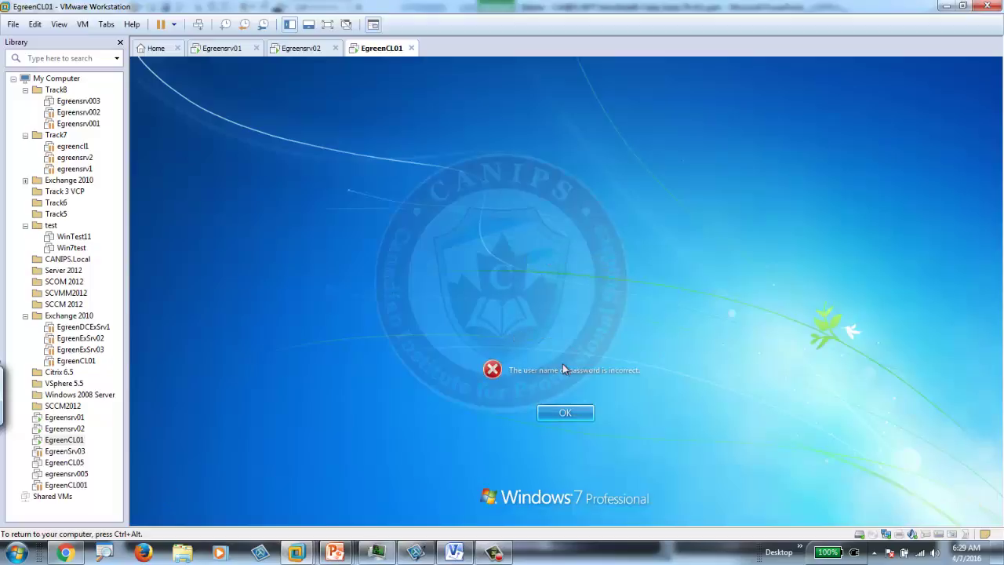
pyautogui.press('Return')
pyautogui.write('P')
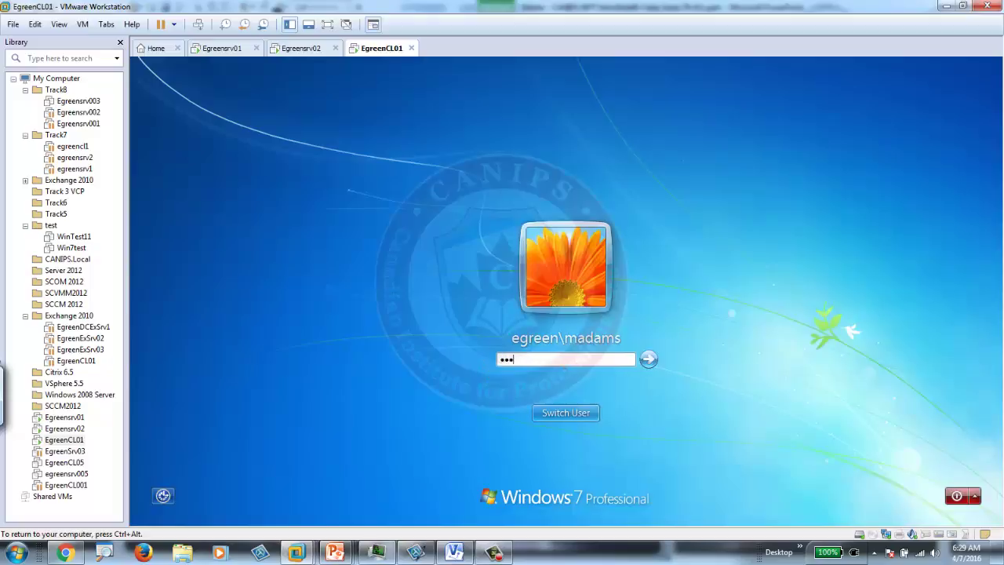
pyautogui.write('as')
pyautogui.press('Return')
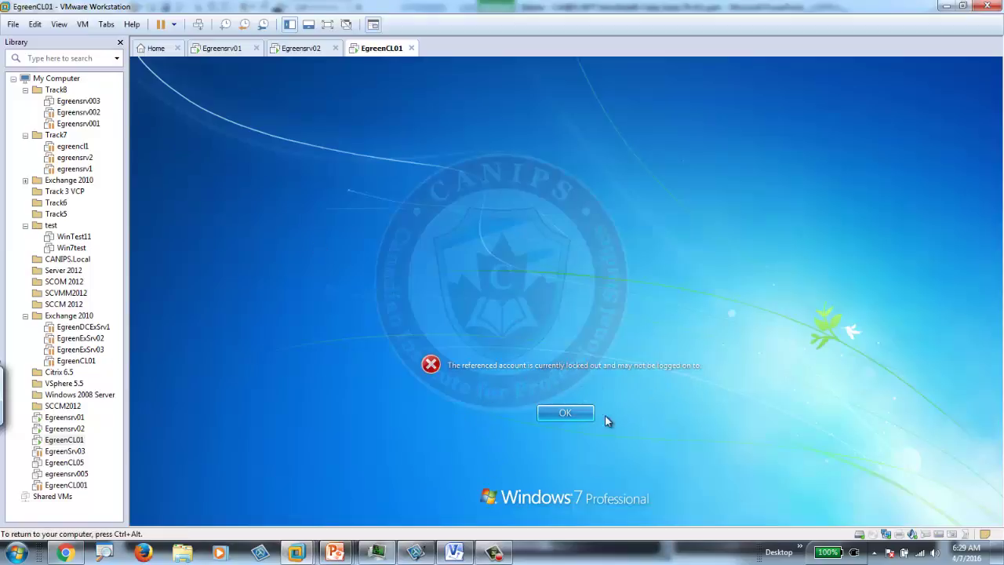
pyautogui.click(570, 412)
pyautogui.write('pas')
pyautogui.press('Return')
# Step: In Active Directory Users and Computers, search the Egreen.pri domain for the locked-out user
pyautogui.click(219, 51)
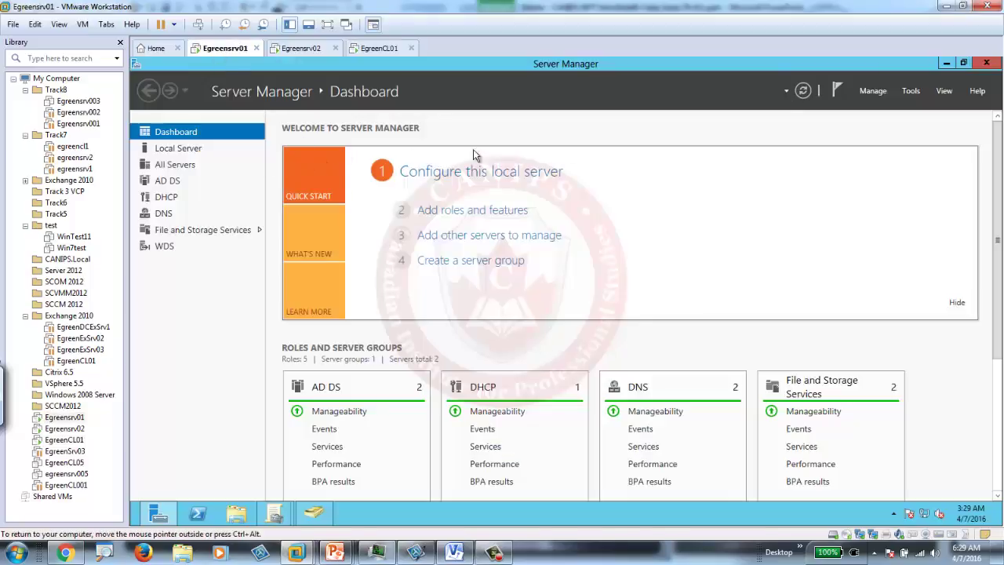
pyautogui.click(911, 91)
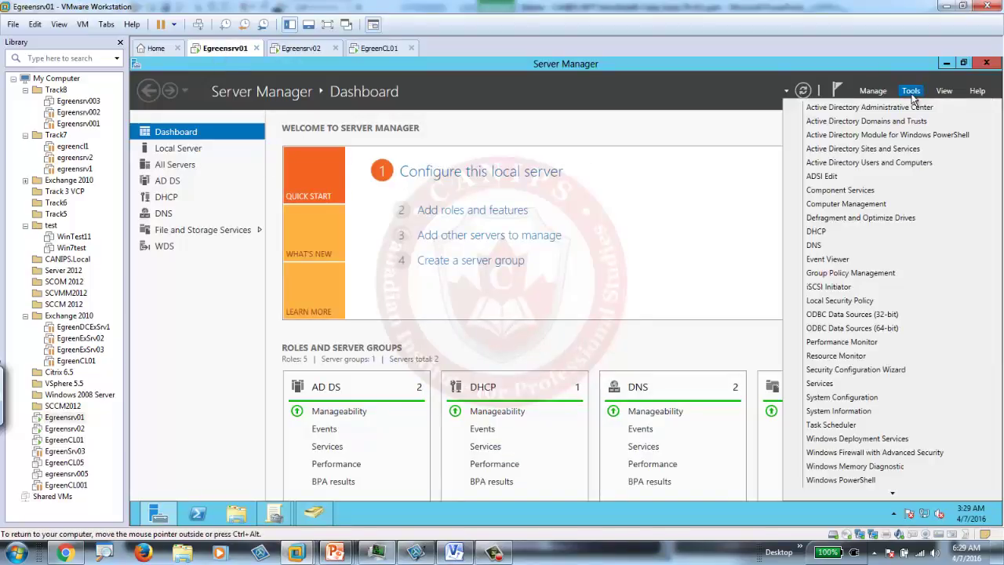
pyautogui.click(863, 162)
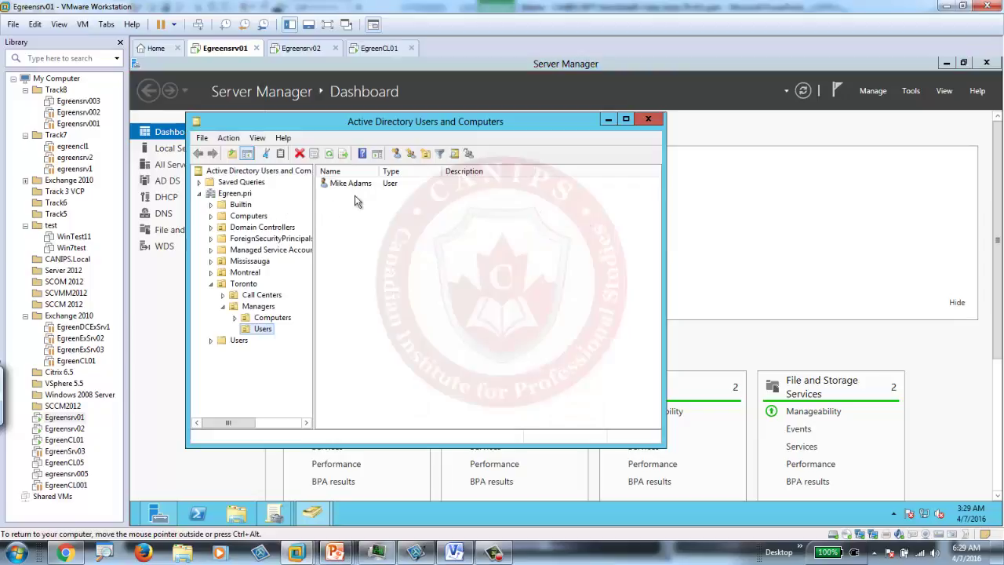
pyautogui.click(234, 195)
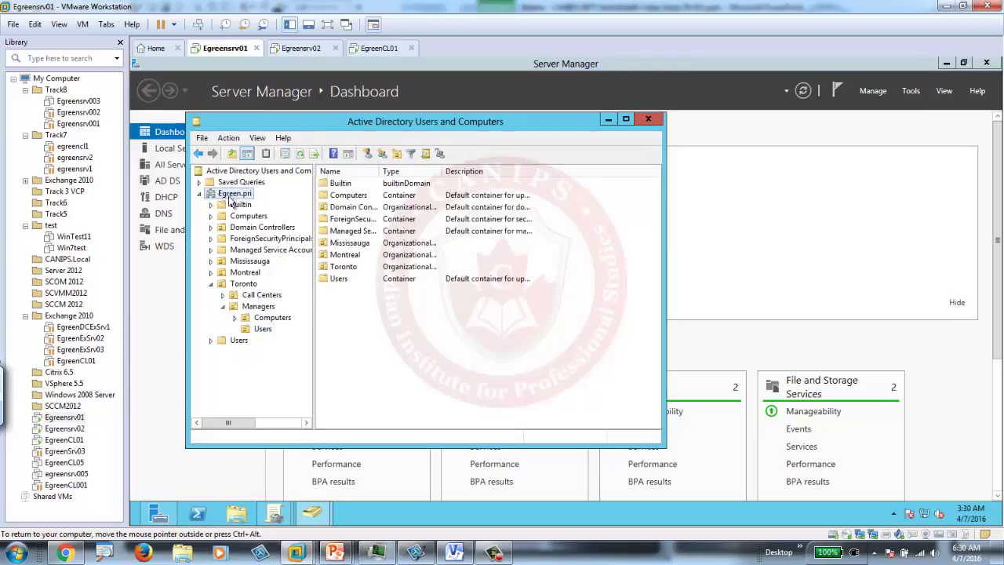
pyautogui.click(425, 154)
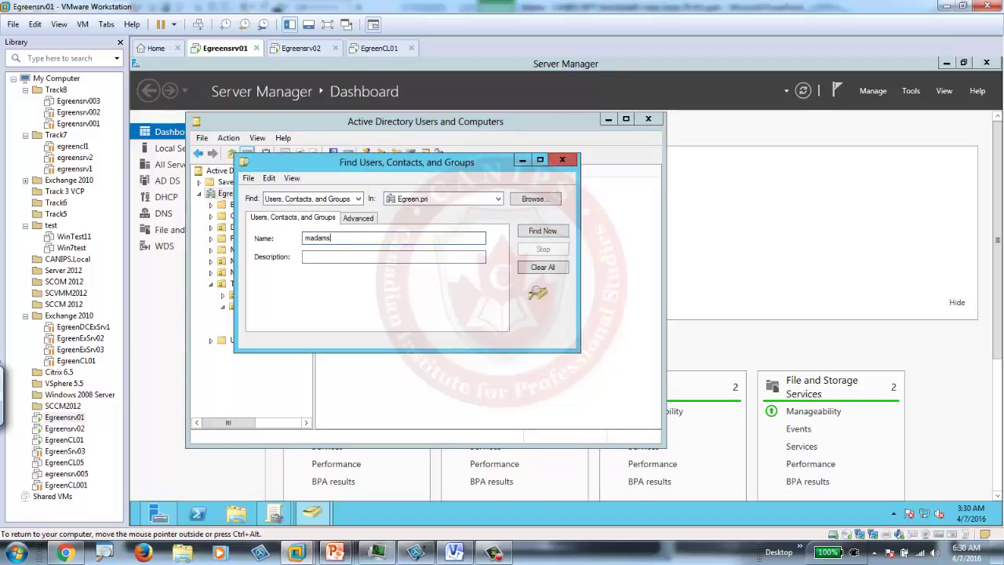
pyautogui.click(542, 231)
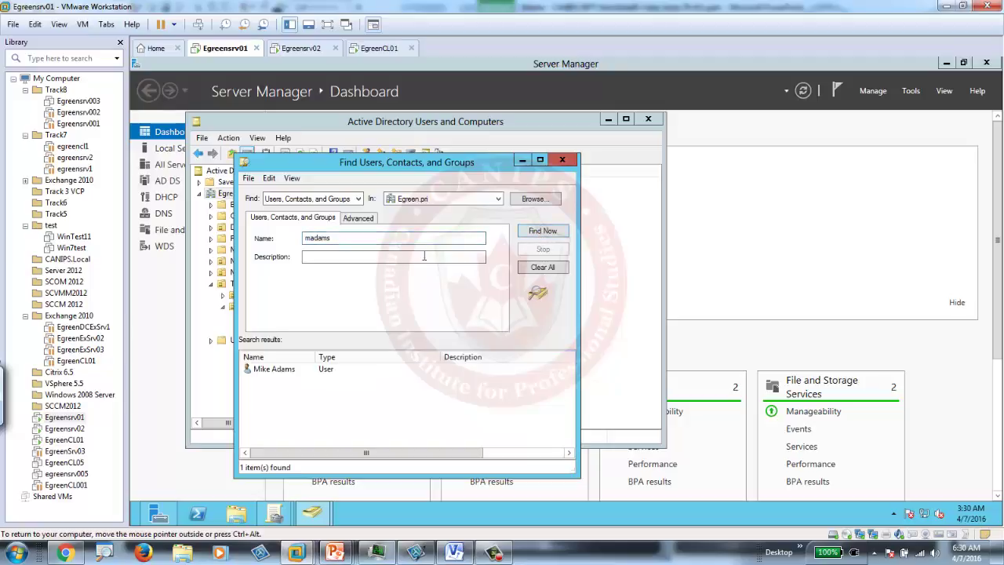
# Step: Tick Unlock account on the found user's Account tab and apply it
pyautogui.rightClick(274, 369)
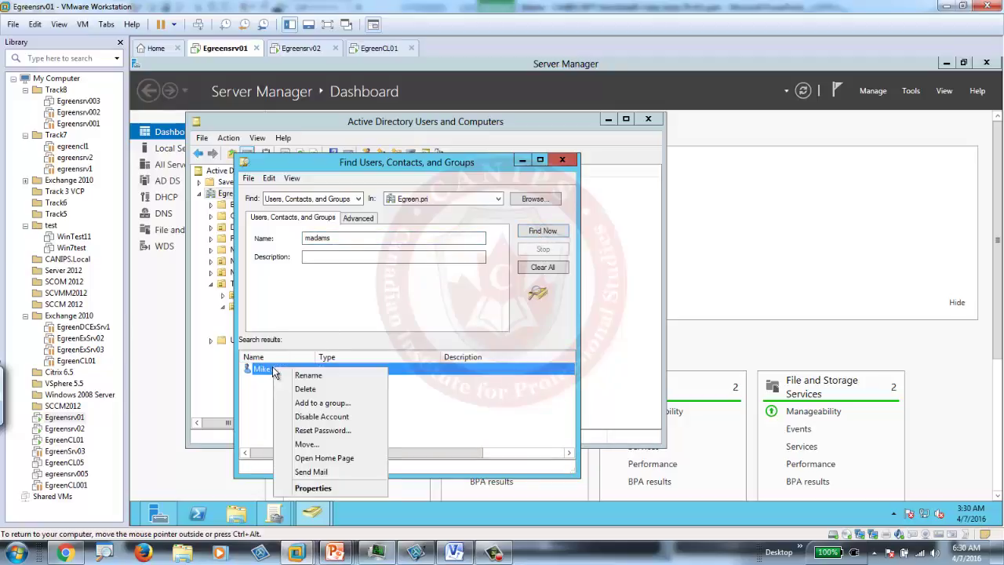
pyautogui.click(342, 491)
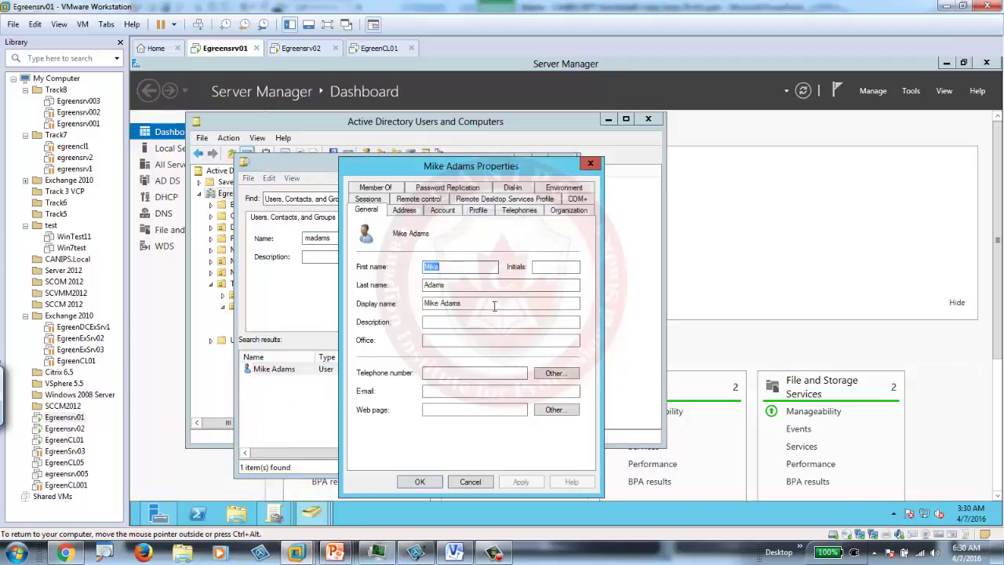
pyautogui.click(442, 211)
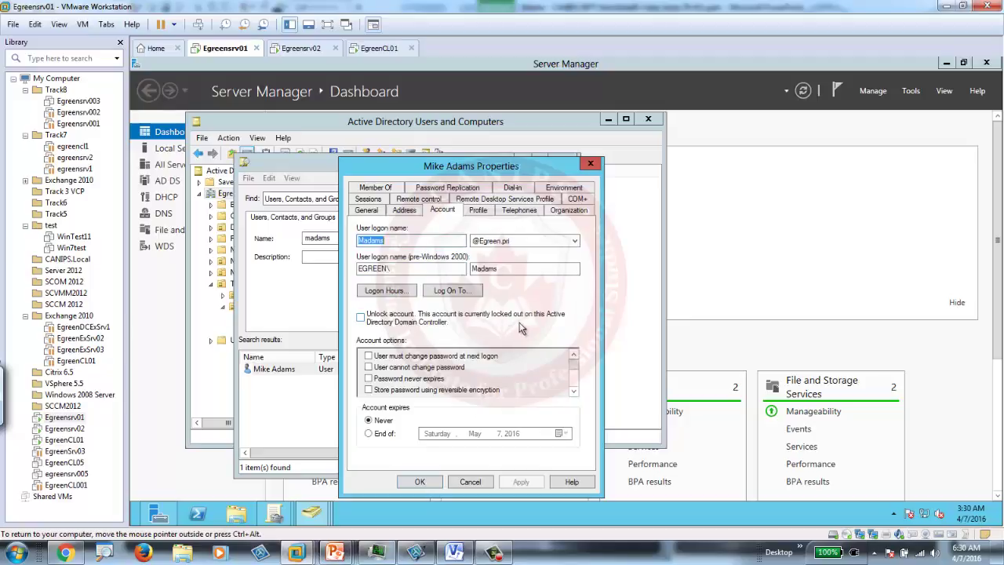
pyautogui.click(361, 318)
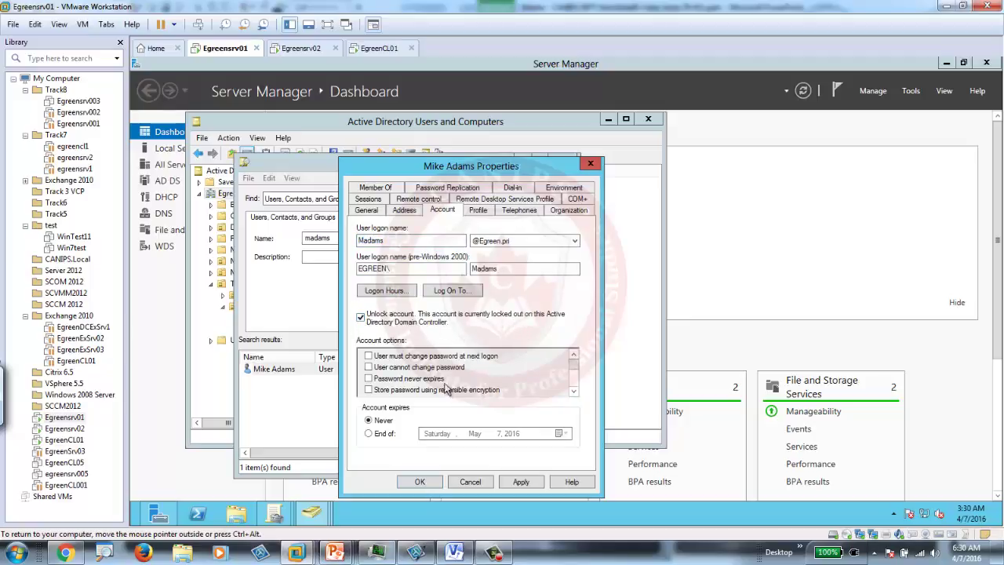
pyautogui.click(521, 482)
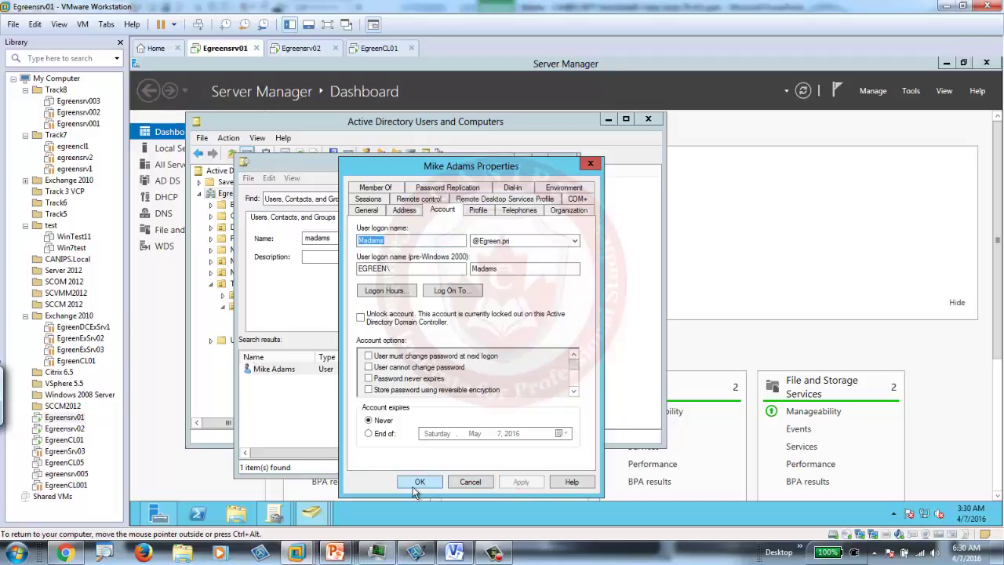
pyautogui.click(418, 484)
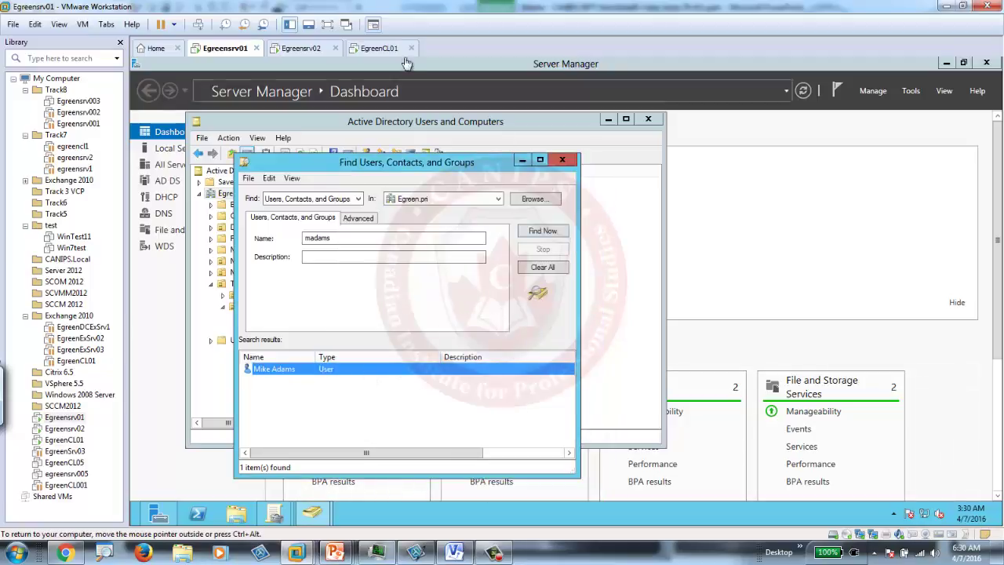
# Step: Dismiss the lockout notice on EgreenCL01, sign in with the correct password, then return to Egreensrv01
pyautogui.click(379, 48)
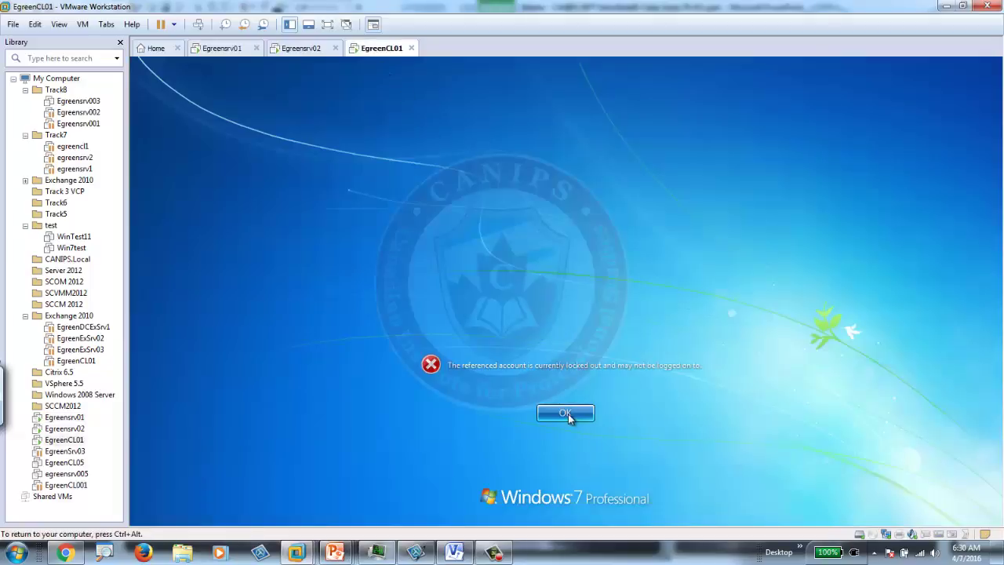
pyautogui.click(565, 414)
pyautogui.write('****')
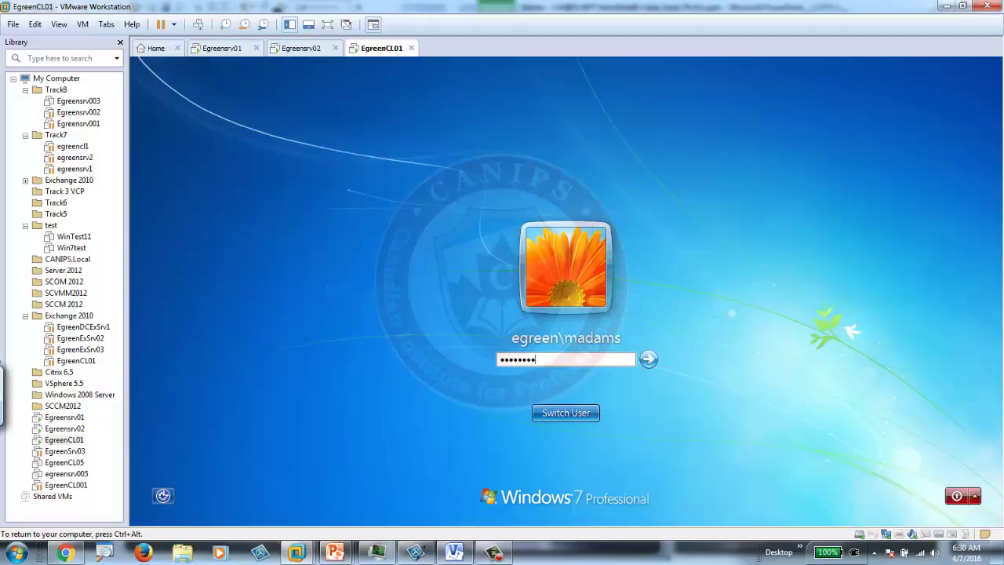
pyautogui.press('Return')
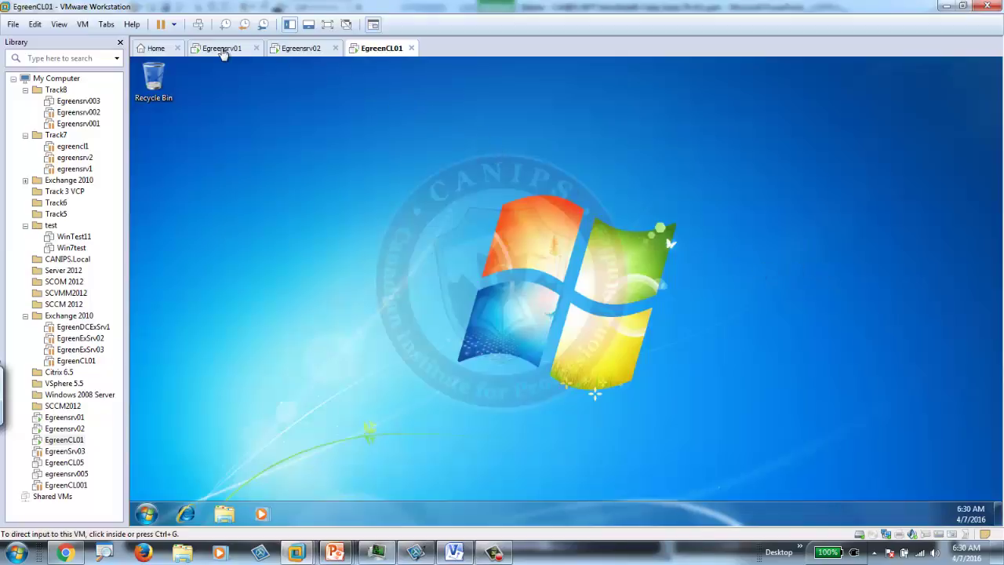
pyautogui.click(223, 51)
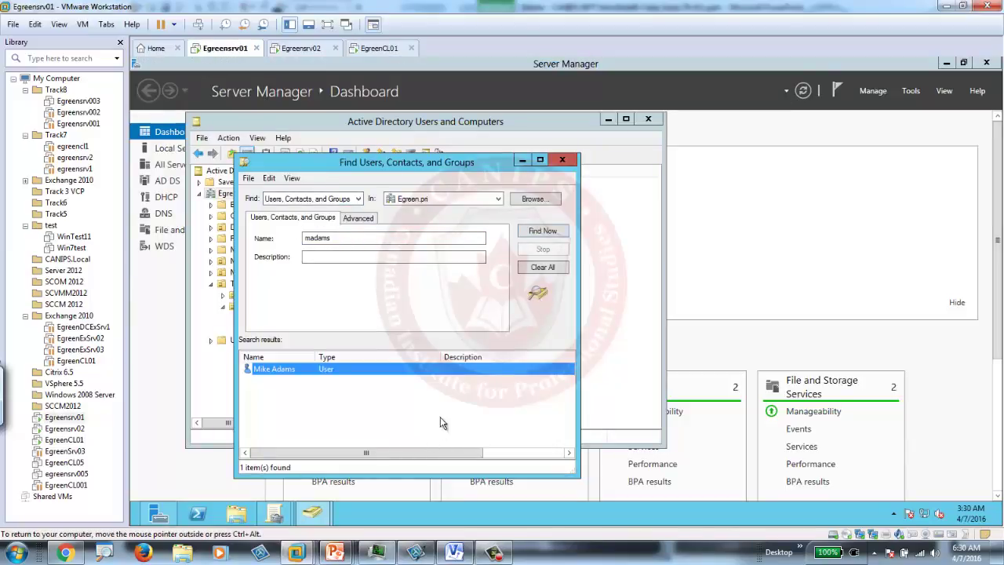